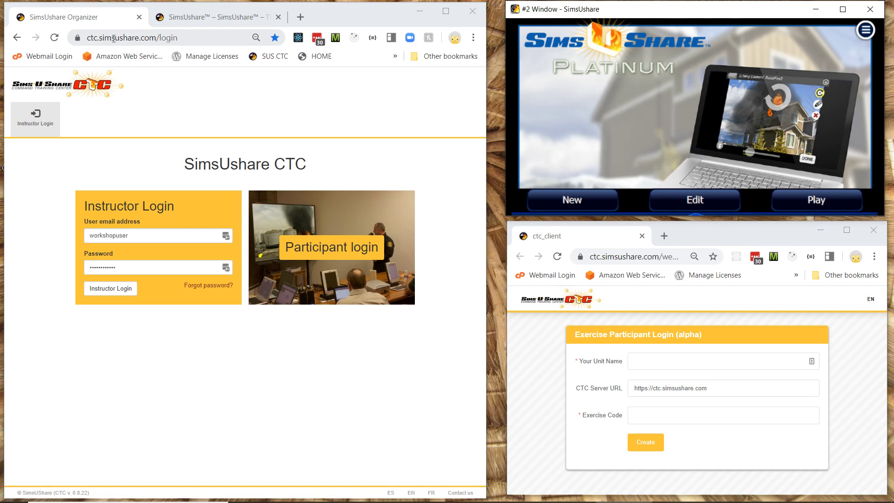
Glance at the SimsUshare homepage, then sign in through Instructor Login with the saved credentials
{"action": "left_click", "coordinate": [204, 18]}
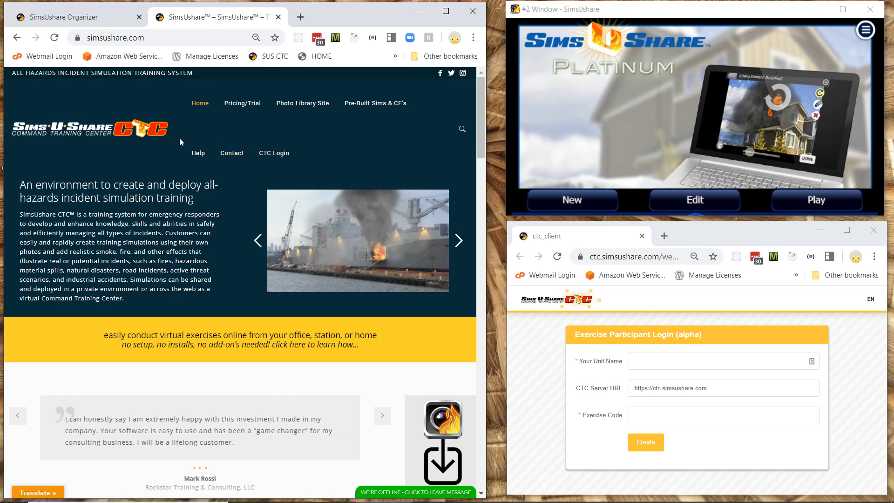
{"action": "left_click", "coordinate": [95, 17]}
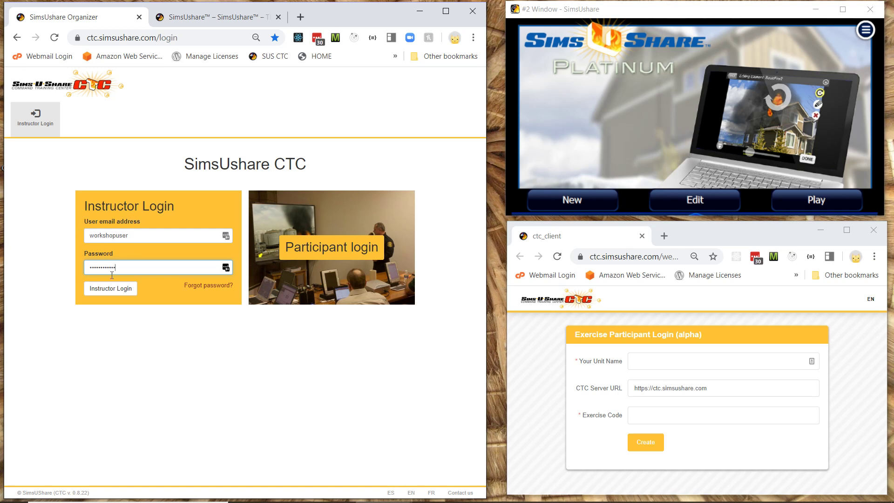
{"action": "left_click", "coordinate": [115, 289]}
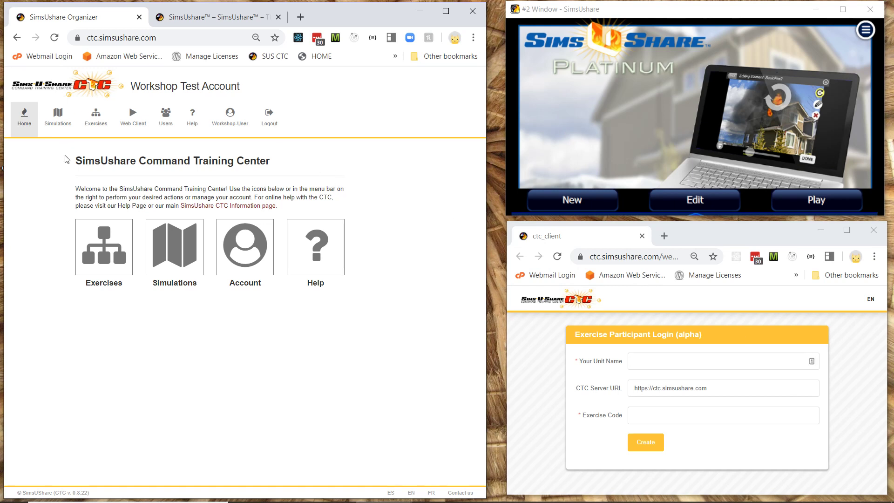
Go to the Exercises page by way of the Simulations page, which lists five stored sims
{"action": "left_click", "coordinate": [57, 117]}
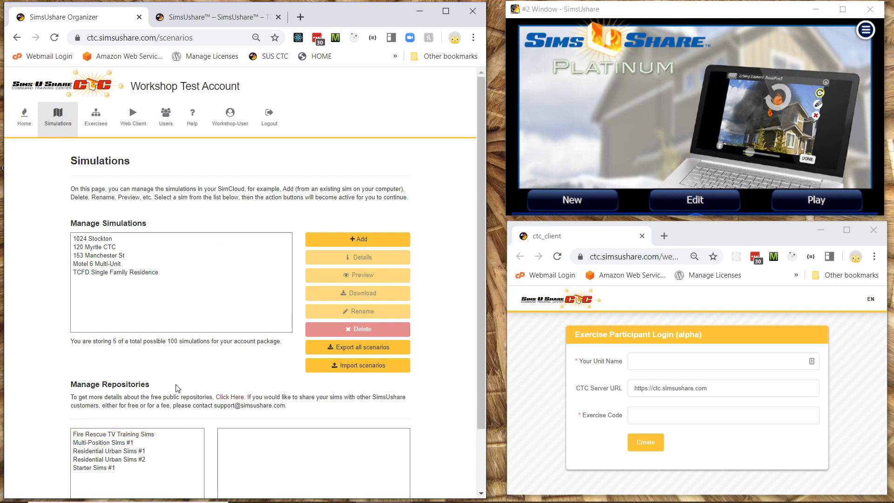
{"action": "left_click", "coordinate": [96, 116]}
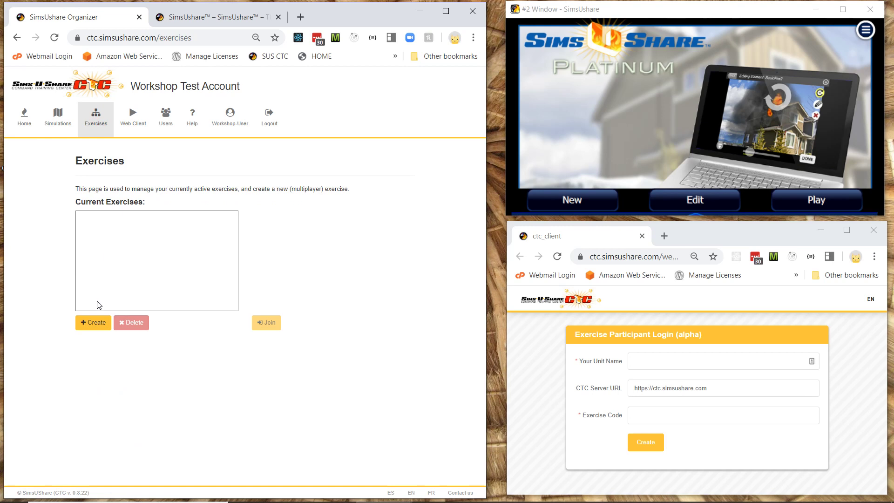
Create exercise '123 Main Street' with a join code on the 1024 Stockton simulation
{"action": "left_click", "coordinate": [95, 323]}
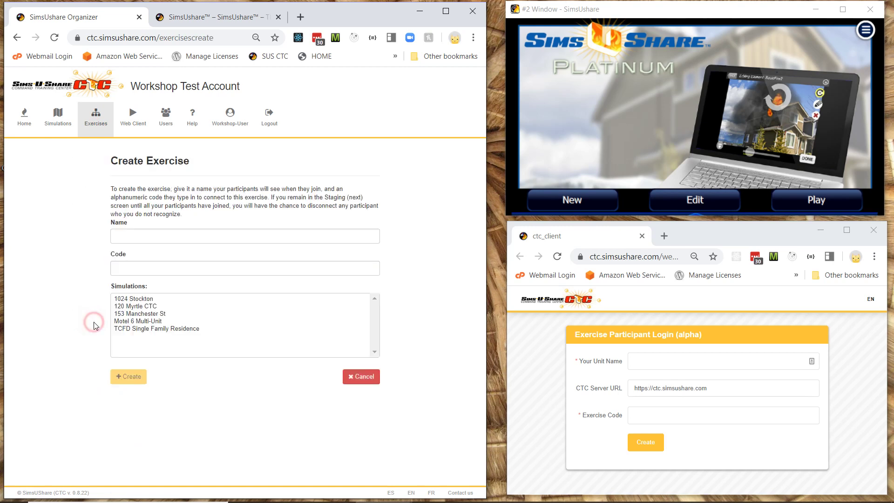
{"action": "left_click", "coordinate": [144, 237]}
{"action": "type", "text": "123 Main Street"}
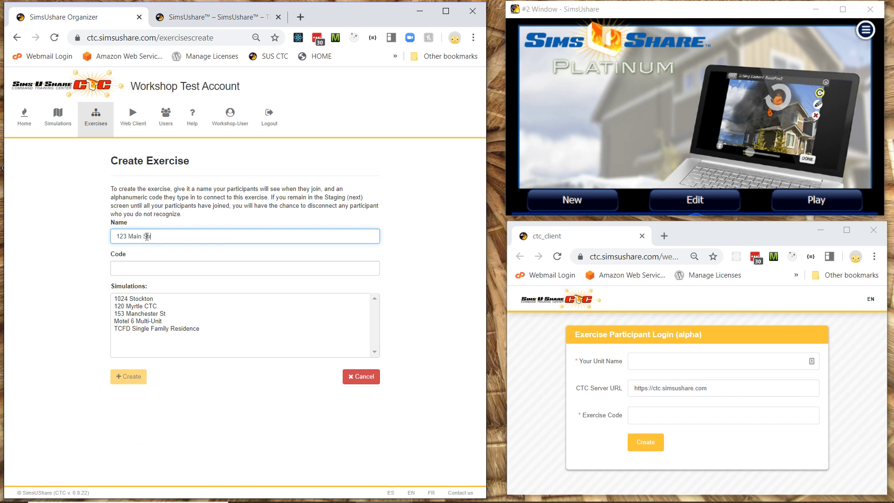
{"action": "left_click", "coordinate": [148, 269]}
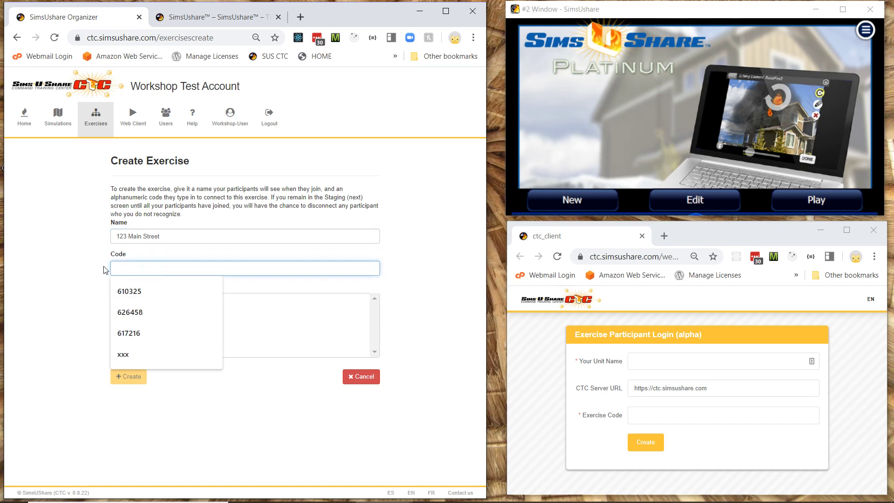
{"action": "type", "text": "mainst"}
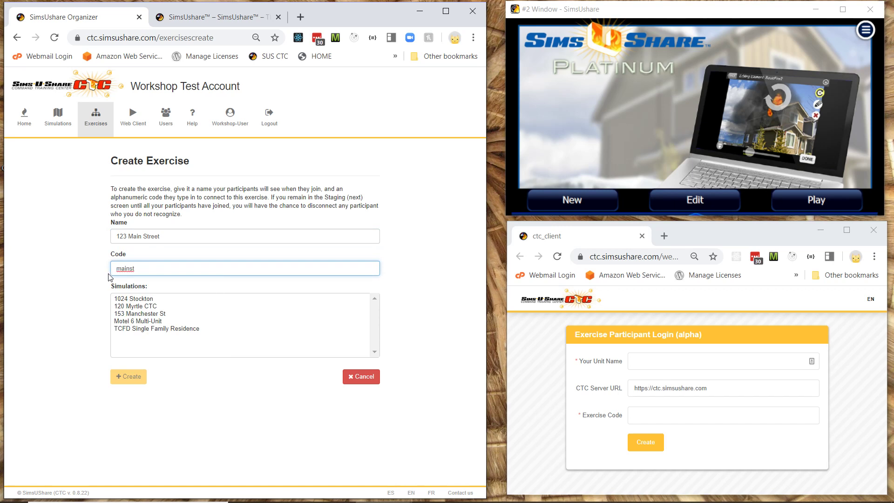
{"action": "left_click", "coordinate": [151, 300]}
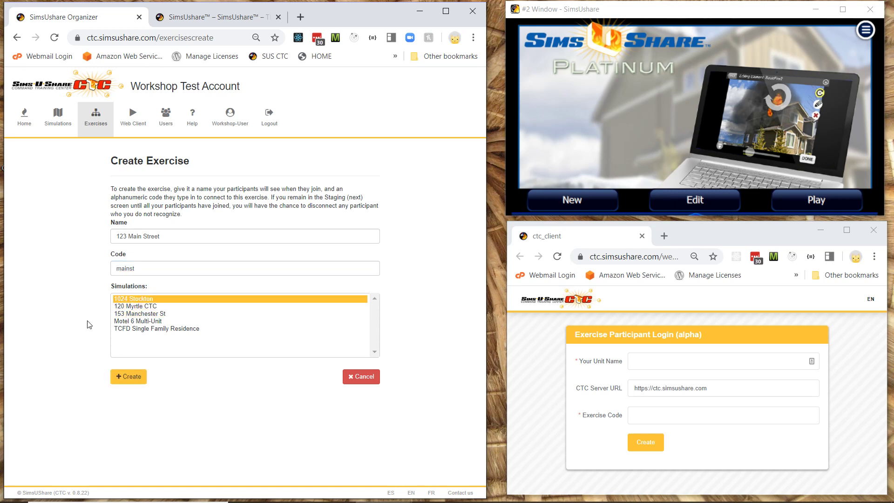
{"action": "left_click", "coordinate": [129, 376]}
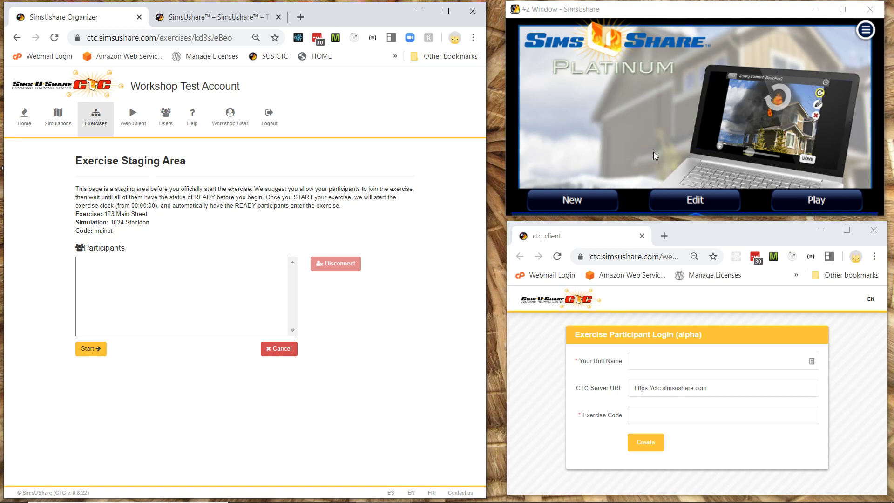
Switch the desktop app to Start CTC (Multiplayer) Mode and connect to the SimsUshare CTC Server
{"action": "left_click", "coordinate": [871, 29]}
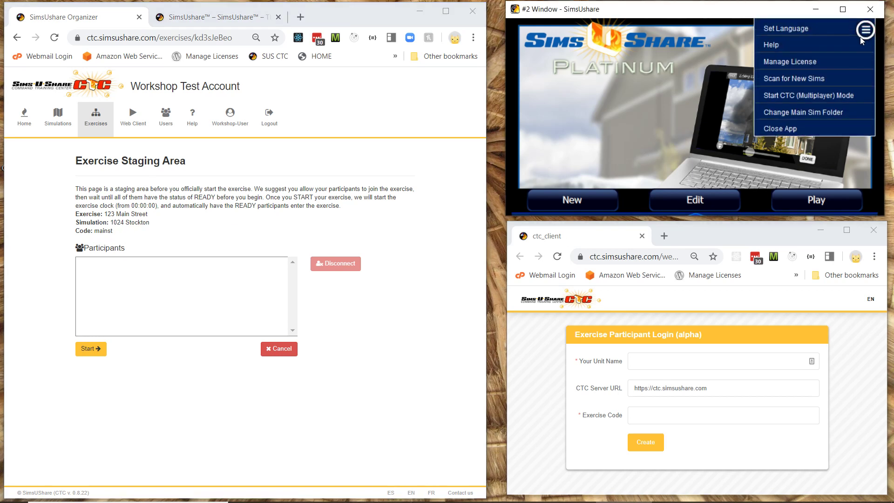
{"action": "left_click", "coordinate": [824, 96]}
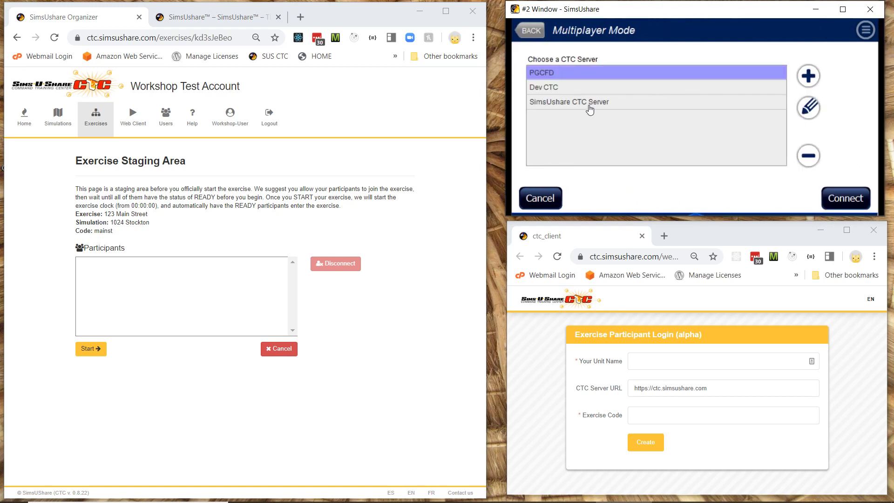
{"action": "left_click", "coordinate": [591, 107]}
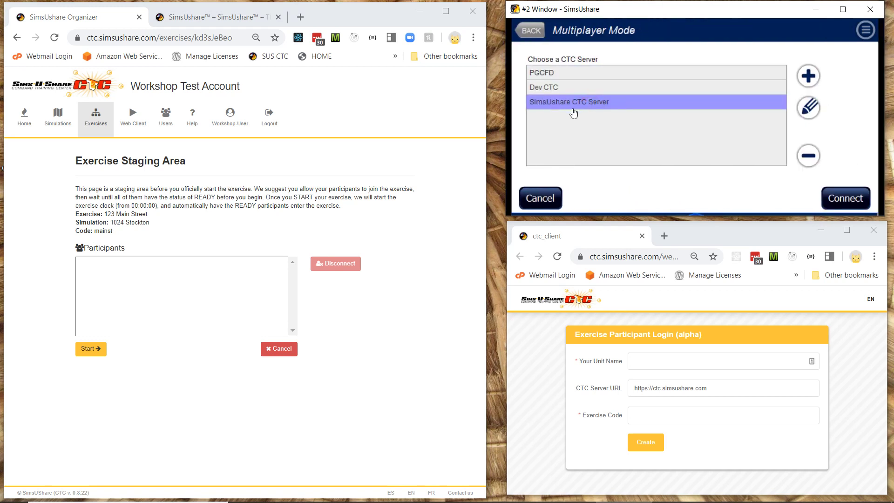
{"action": "left_click", "coordinate": [840, 203]}
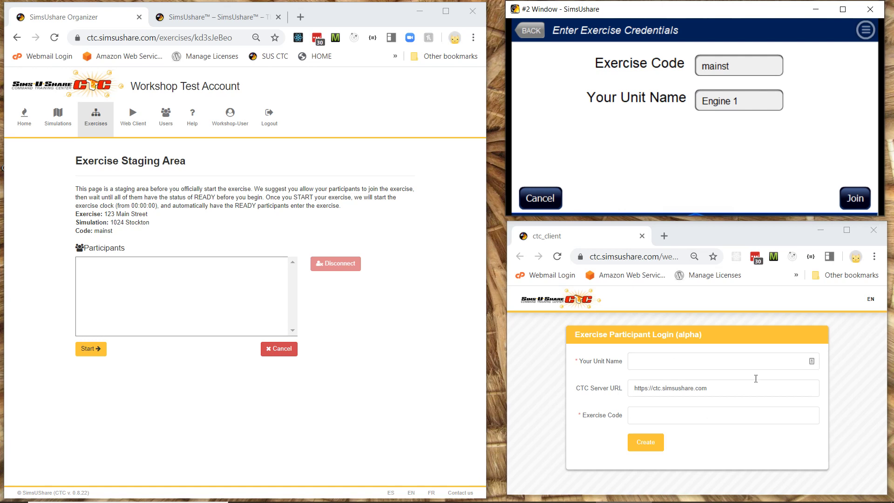
Enter unit Battalion 1 and the exercise code in the web client, and join as Engine 1
{"action": "left_click", "coordinate": [654, 361]}
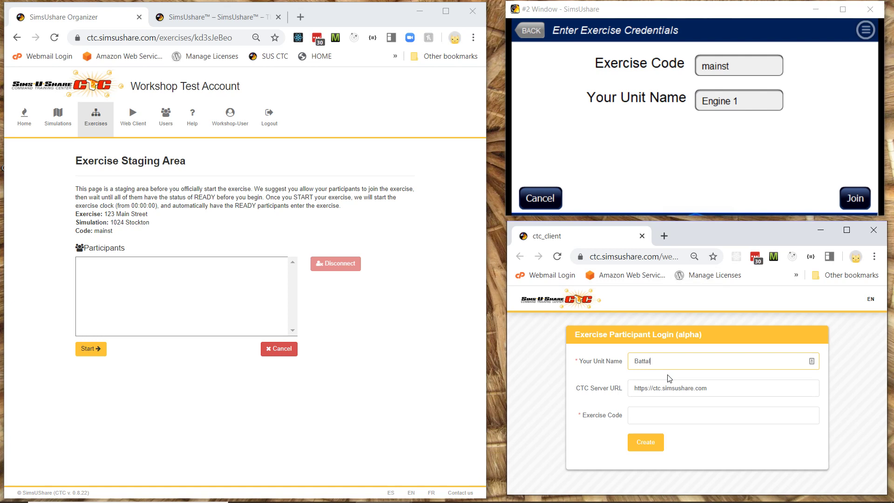
{"action": "left_click", "coordinate": [643, 420]}
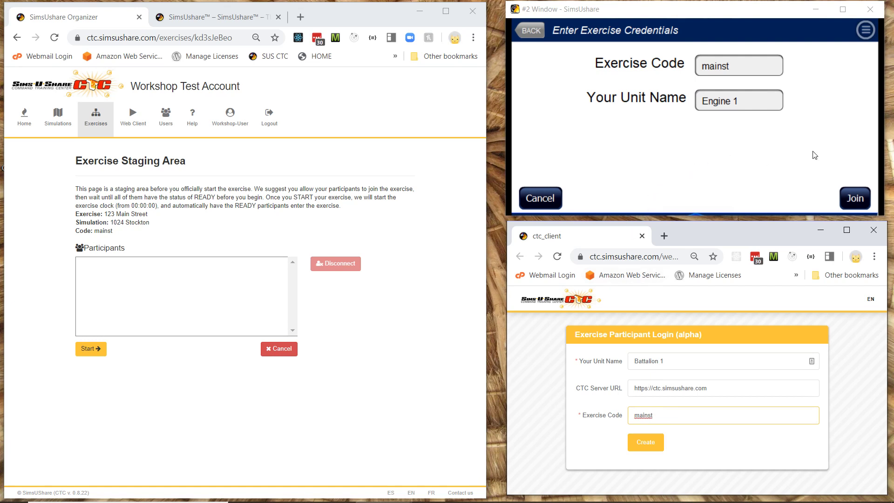
{"action": "left_click", "coordinate": [846, 199]}
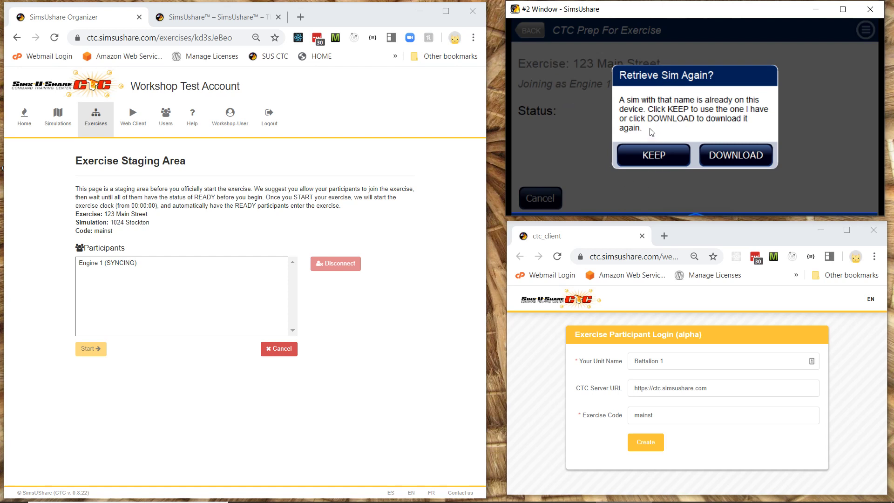
Keep the already downloaded sim for Engine 1 and start the 123 Main Street exercise
{"action": "left_click", "coordinate": [653, 156]}
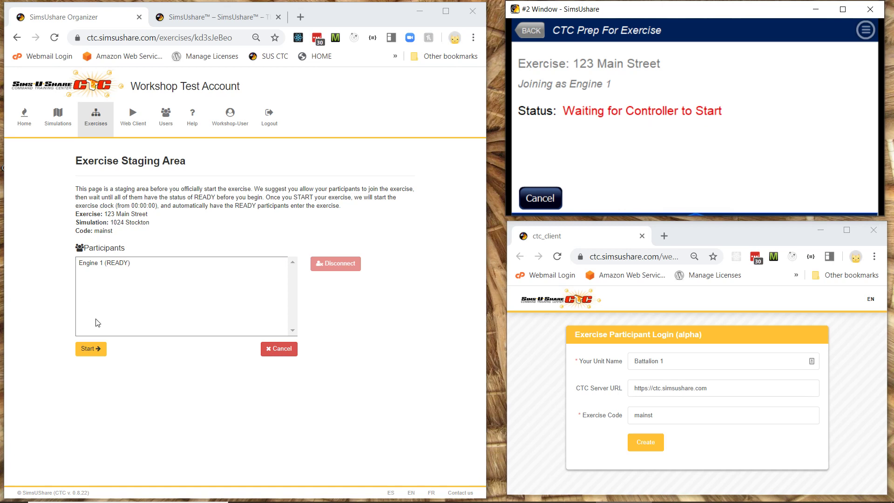
{"action": "left_click", "coordinate": [89, 349]}
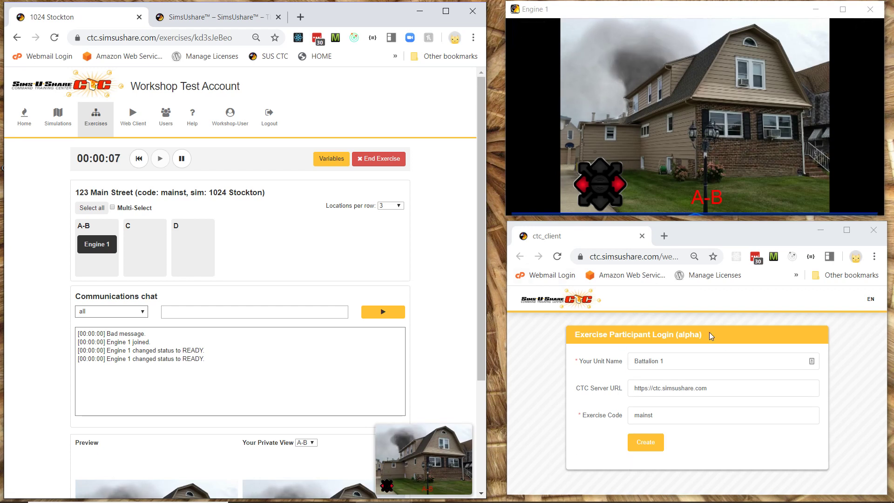
Join as Battalion 1, cycle Engine 1 around to side D, and move Battalion 1 to C
{"action": "left_click", "coordinate": [646, 446]}
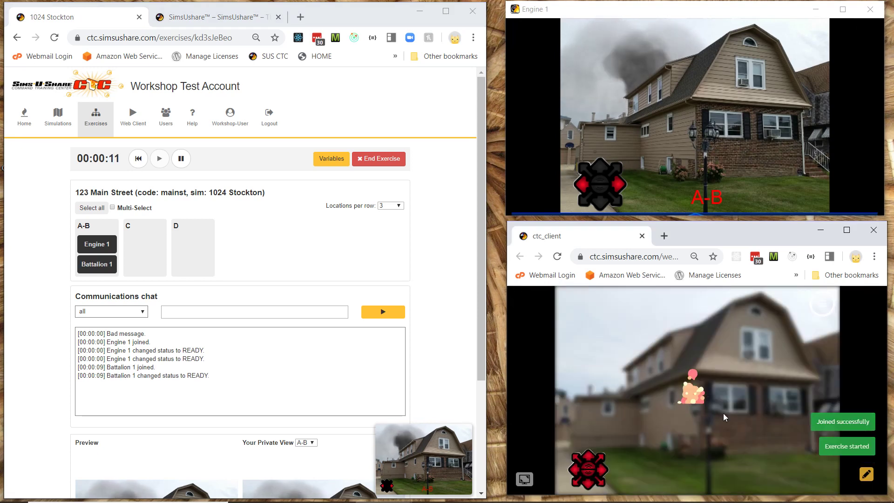
{"action": "left_click", "coordinate": [106, 265]}
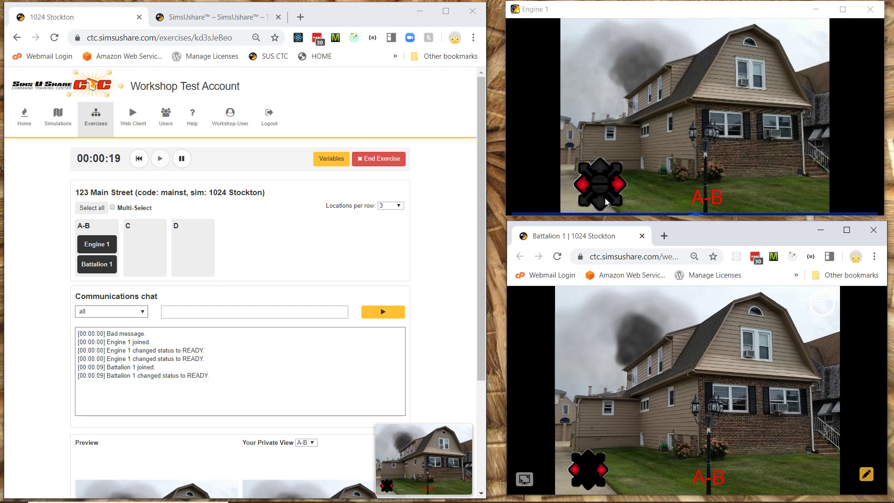
{"action": "left_click", "coordinate": [619, 185]}
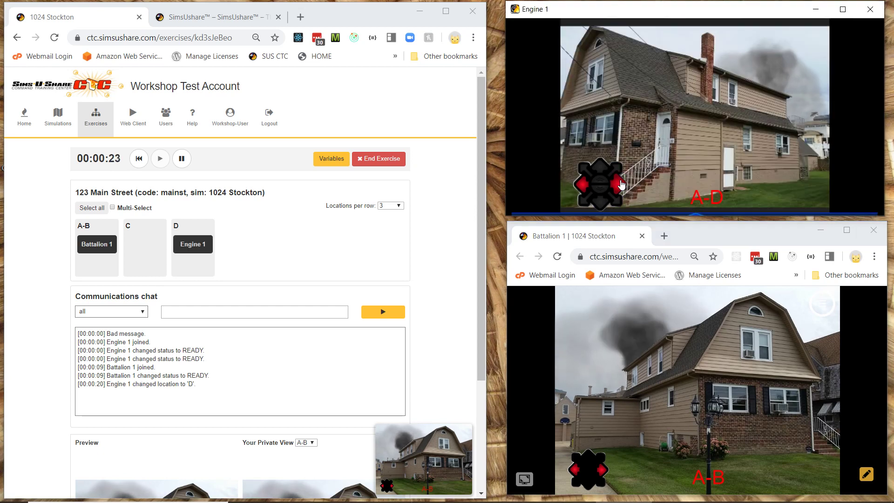
{"action": "left_click", "coordinate": [621, 185]}
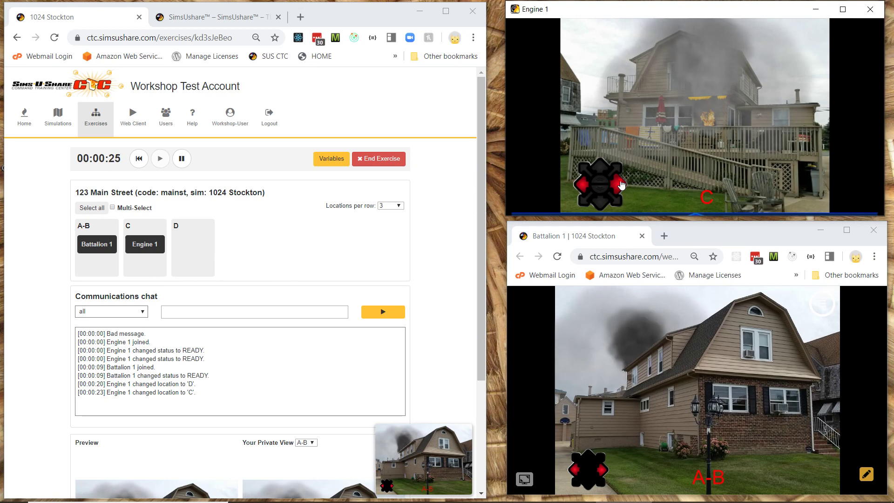
{"action": "left_click", "coordinate": [621, 185]}
{"action": "left_click", "coordinate": [621, 185]}
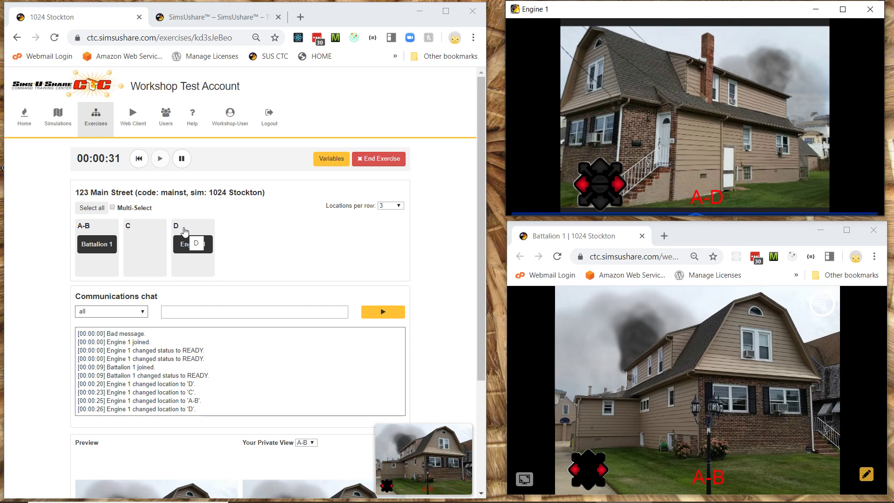
{"action": "left_click", "coordinate": [604, 472]}
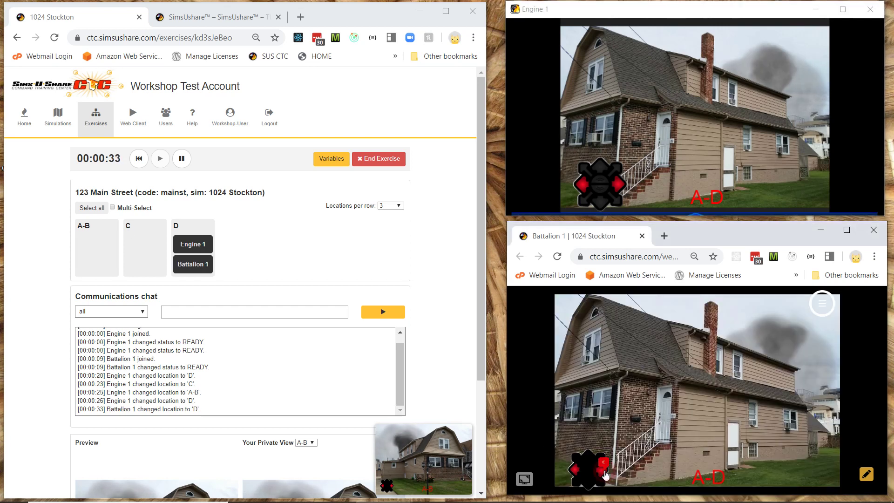
{"action": "left_click", "coordinate": [604, 471]}
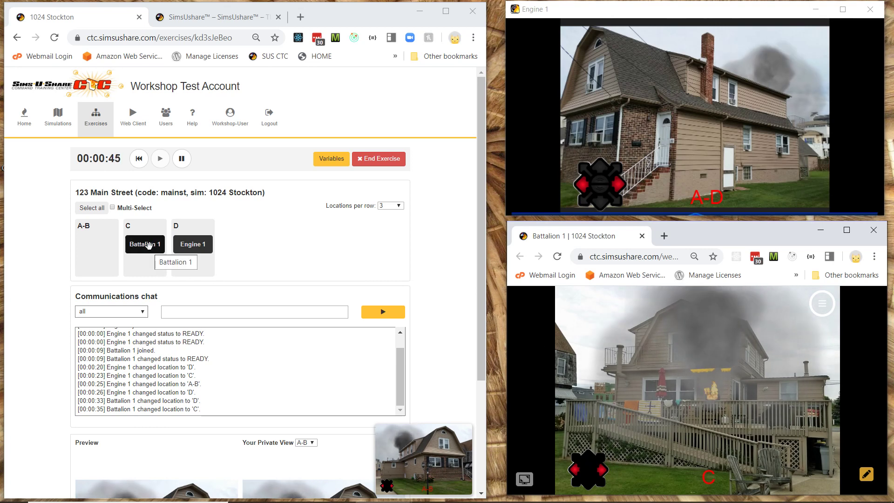
Reassign Battalion 1 from side C to A-B, then preview the D, C and A-B views
{"action": "left_click_drag", "start_coordinate": [148, 245], "coordinate": [96, 251]}
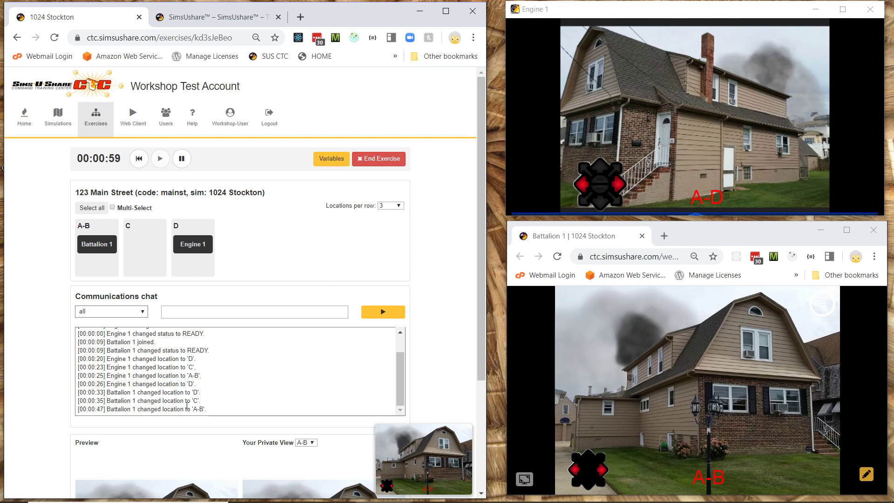
{"action": "left_click", "coordinate": [179, 231]}
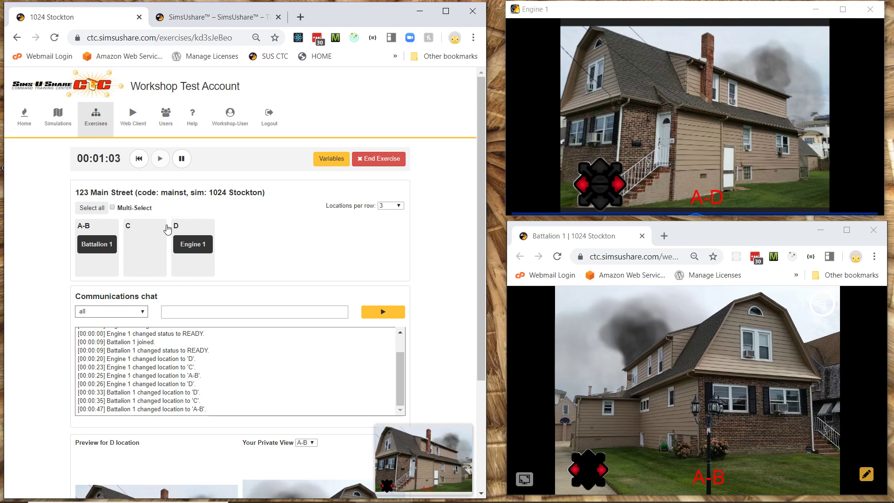
{"action": "left_click", "coordinate": [139, 231]}
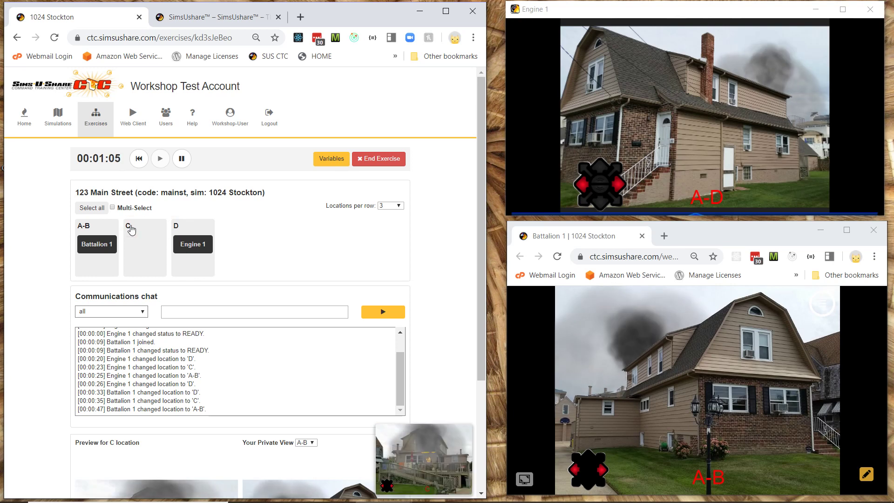
{"action": "left_click", "coordinate": [93, 232]}
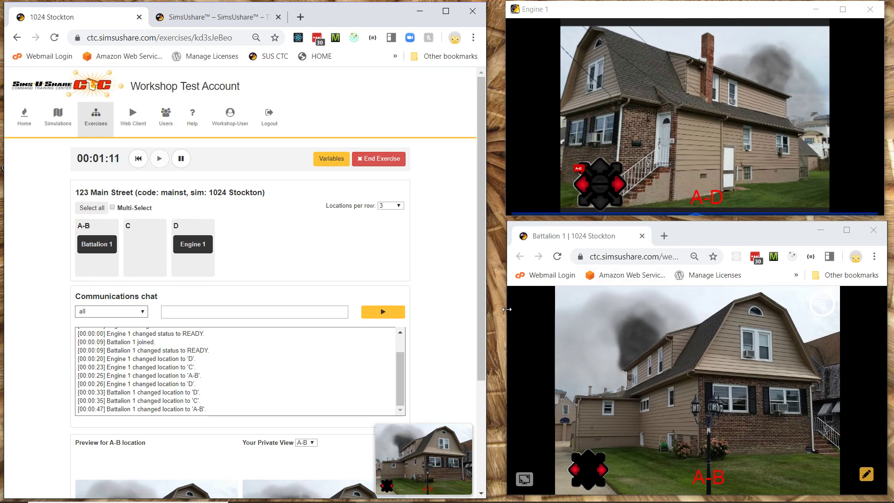
Follow Engine 1's view while it circles from A-B through C back to side D
{"action": "scroll", "coordinate": [292, 309], "scroll_direction": "down", "scroll_amount": 3}
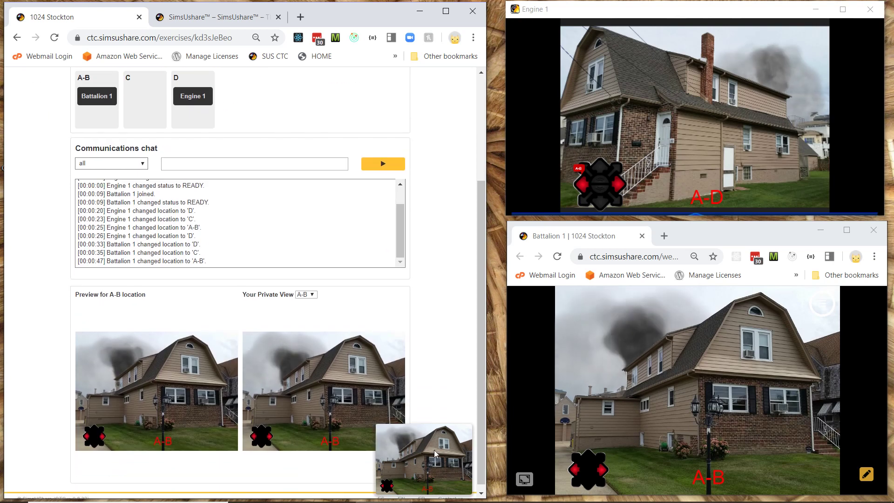
{"action": "scroll", "coordinate": [383, 419], "scroll_direction": "up", "scroll_amount": 3}
{"action": "left_click", "coordinate": [204, 245]}
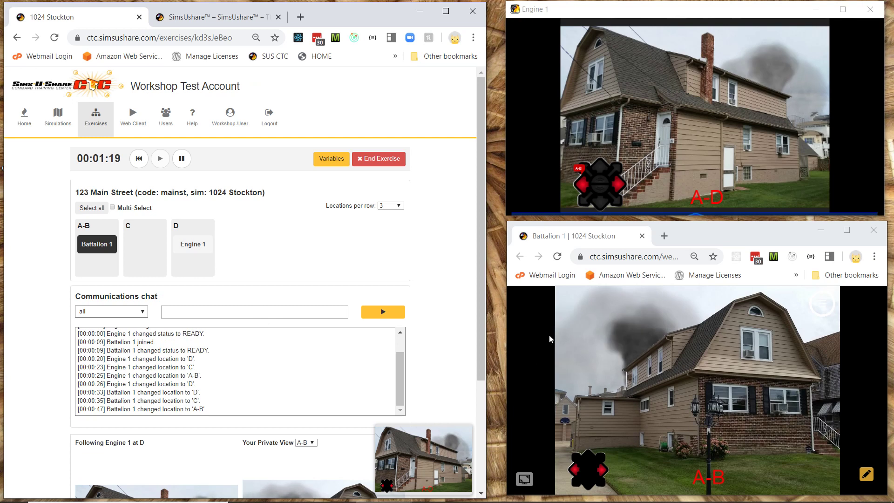
{"action": "left_click", "coordinate": [584, 190]}
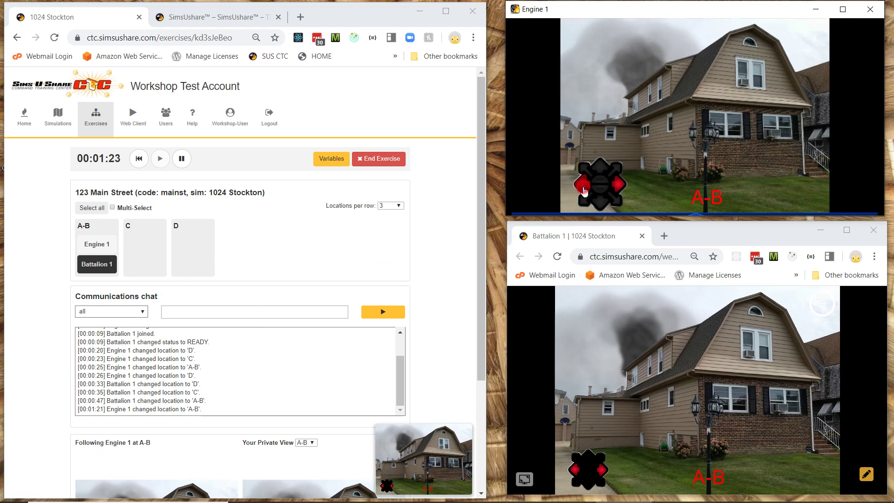
{"action": "left_click", "coordinate": [583, 190]}
{"action": "left_click", "coordinate": [584, 190]}
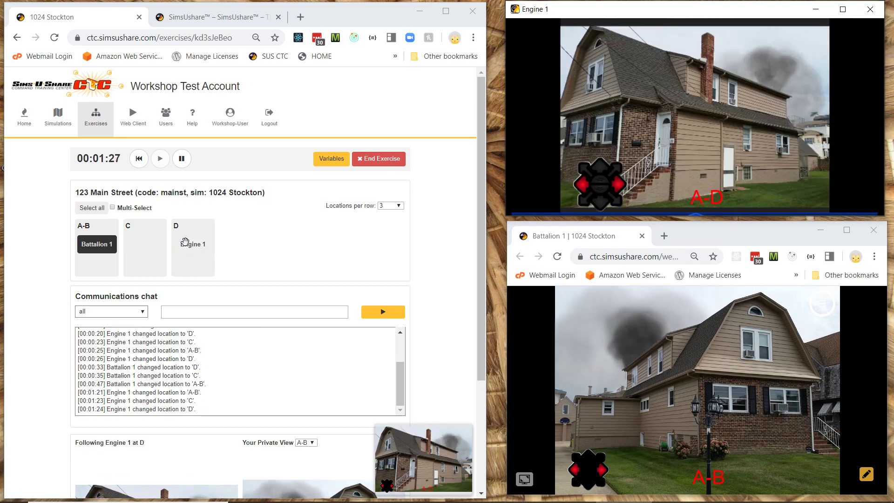
Back on the controller page, switch Your Private View to C and then back to D
{"action": "left_click", "coordinate": [228, 271]}
{"action": "scroll", "coordinate": [227, 372], "scroll_direction": "down", "scroll_amount": 3}
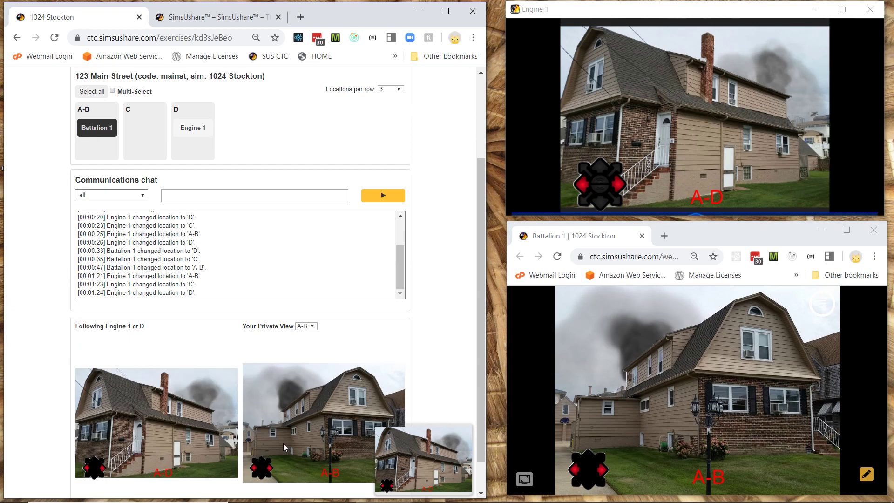
{"action": "left_click", "coordinate": [251, 470]}
{"action": "left_click", "coordinate": [254, 470]}
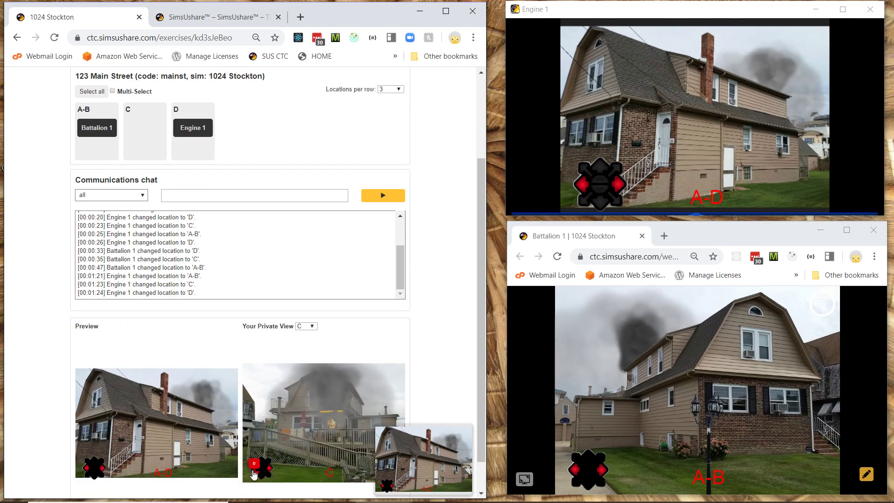
{"action": "left_click", "coordinate": [263, 471]}
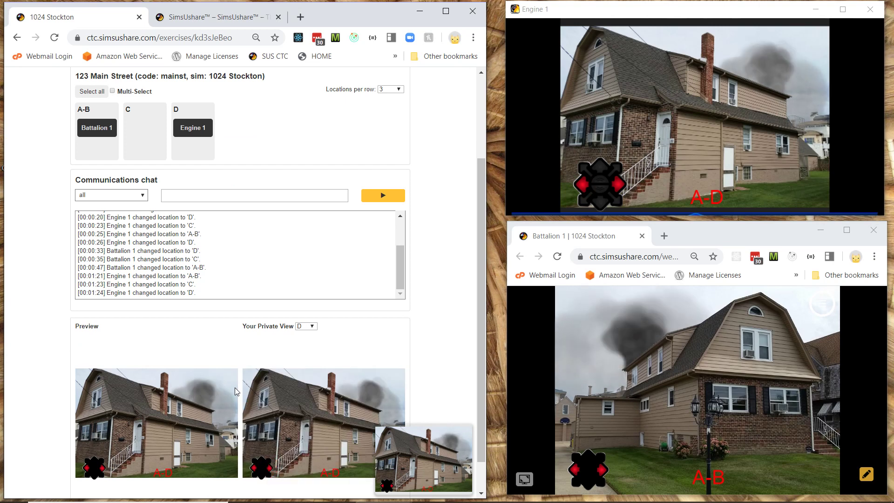
{"action": "scroll", "coordinate": [234, 388], "scroll_direction": "up", "scroll_amount": 3}
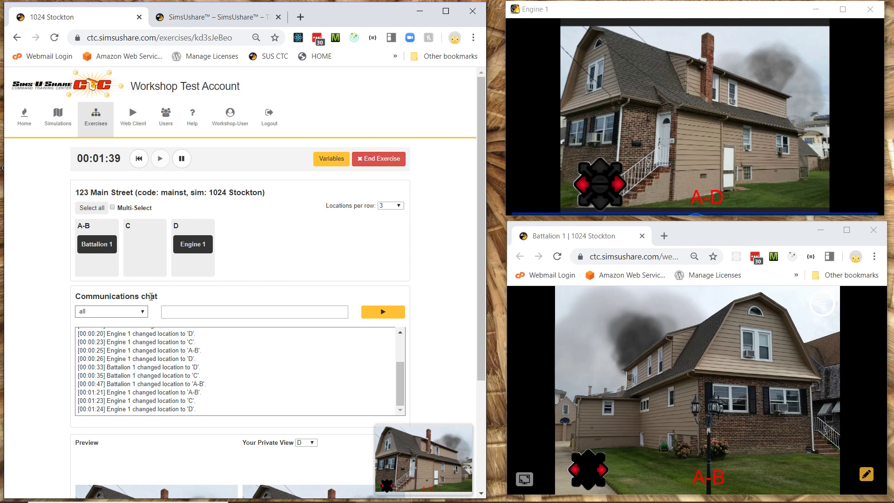
Send 'On Scene 10 Minutes' to all, dismiss it on Engine 1, and check the recipient list
{"action": "left_click", "coordinate": [205, 310]}
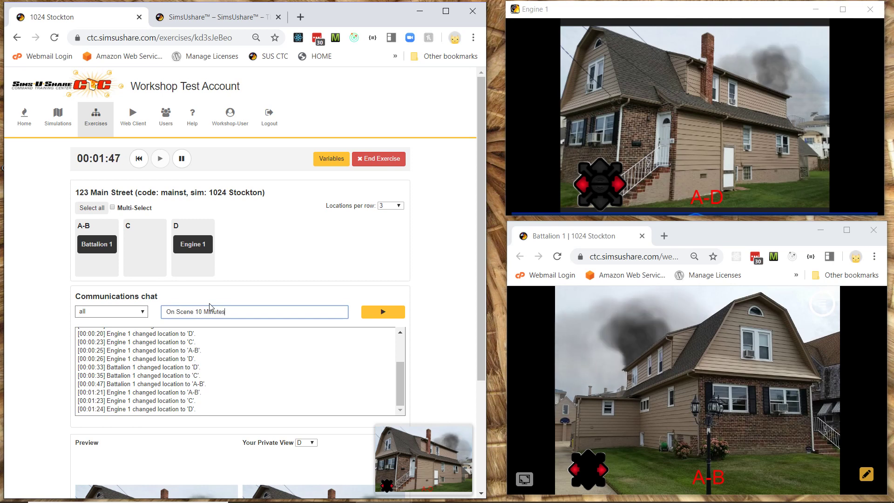
{"action": "left_click", "coordinate": [382, 312]}
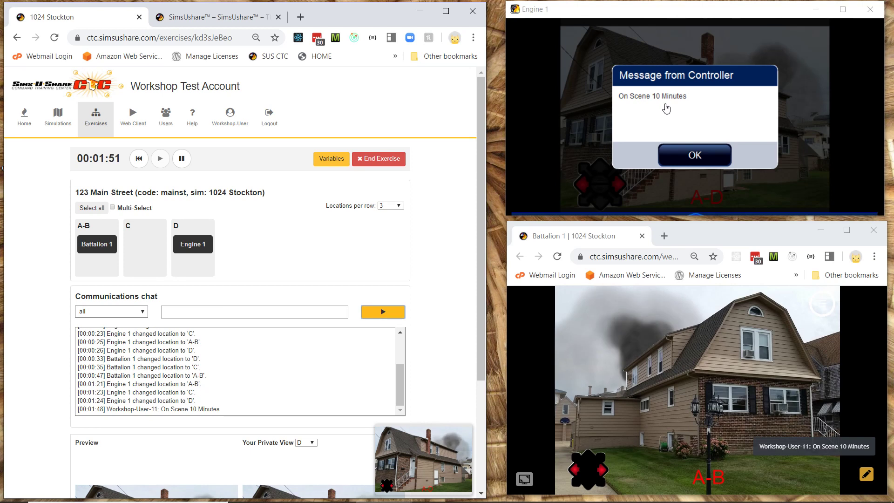
{"action": "left_click", "coordinate": [775, 454]}
{"action": "left_click", "coordinate": [708, 156]}
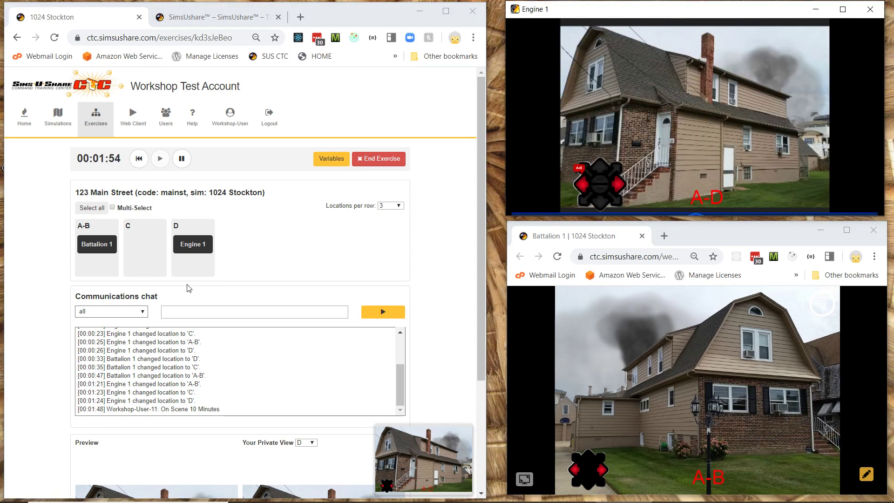
{"action": "left_click", "coordinate": [114, 316]}
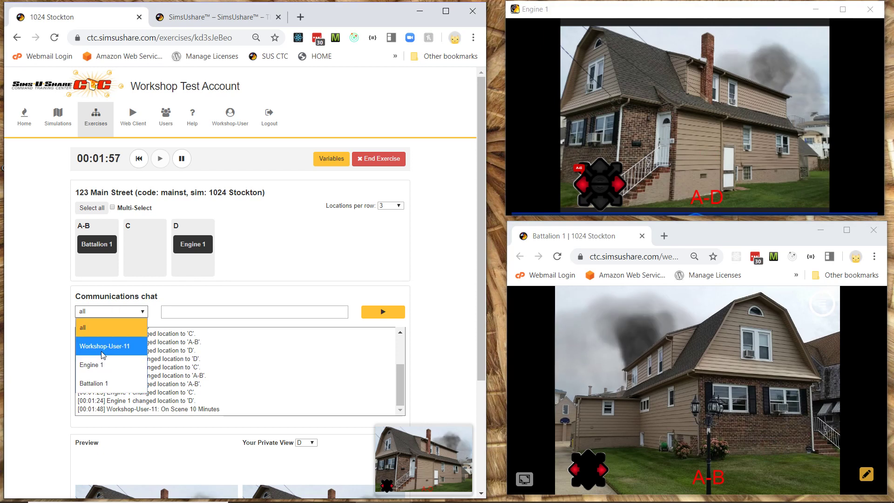
{"action": "left_click", "coordinate": [33, 314]}
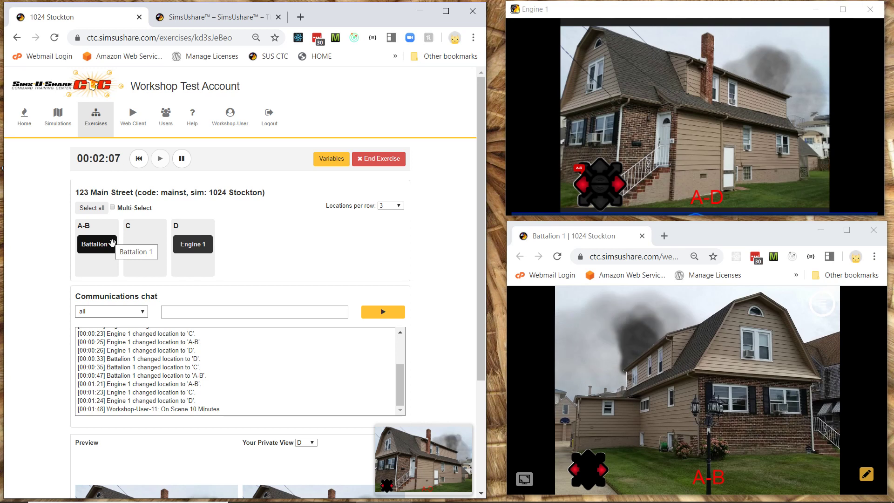
End the running 123 Main Street exercise and begin setting up a new one
{"action": "left_click", "coordinate": [370, 159]}
{"action": "left_click", "coordinate": [302, 103]}
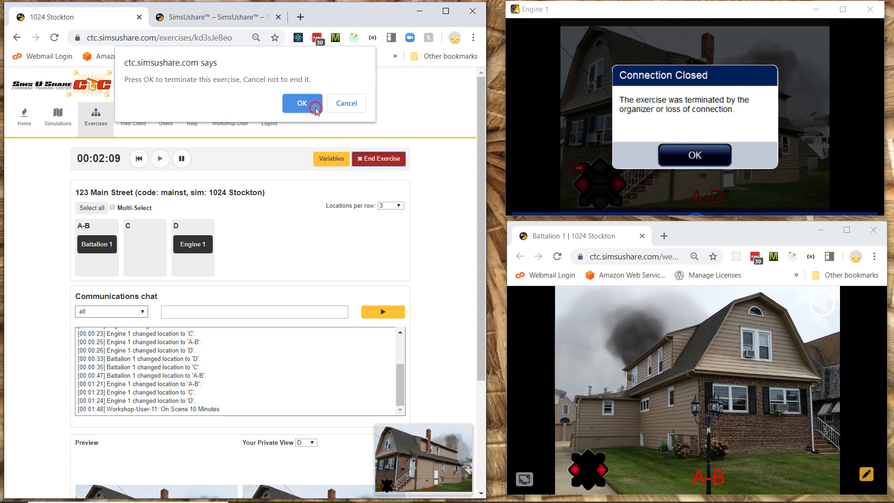
{"action": "left_click", "coordinate": [106, 318]}
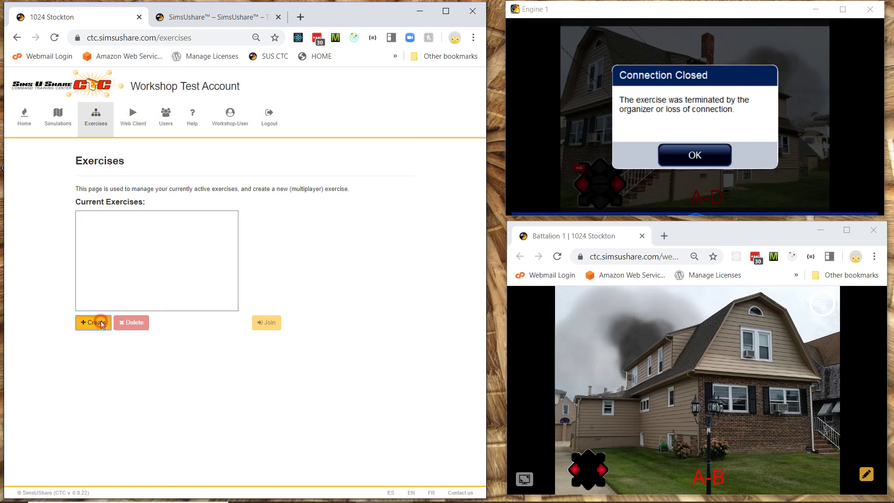
Create exercise '123 Maple St' with code 'maple' on the 120 Myrtle CTC simulation
{"action": "left_click", "coordinate": [138, 238]}
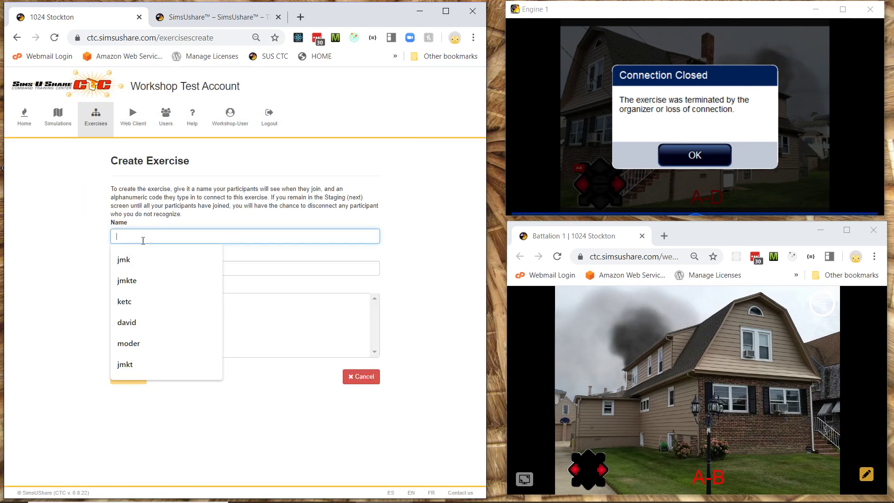
{"action": "type", "text": "123 Maple St"}
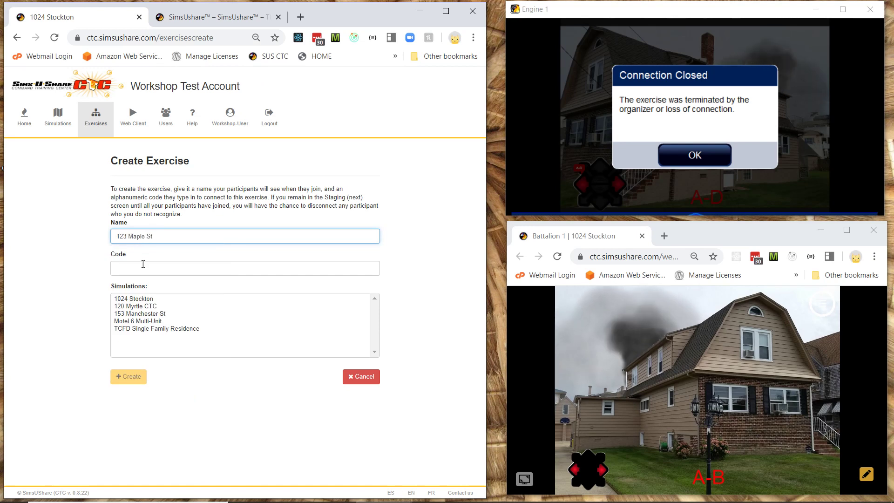
{"action": "left_click", "coordinate": [143, 264]}
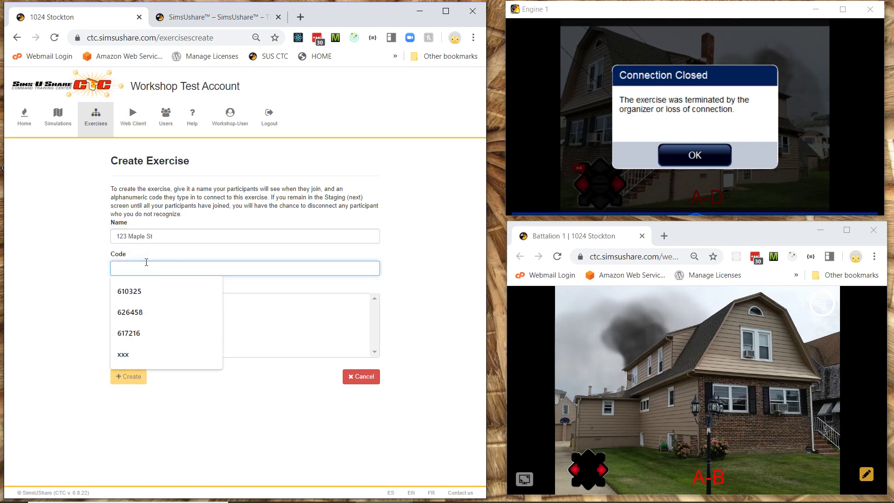
{"action": "type", "text": "maple"}
{"action": "left_click", "coordinate": [125, 298]}
{"action": "left_click", "coordinate": [120, 306]}
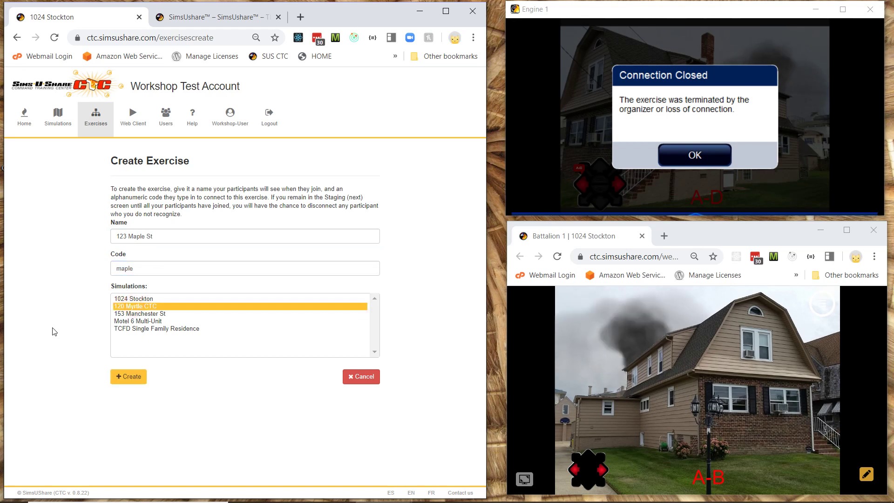
{"action": "left_click", "coordinate": [127, 380]}
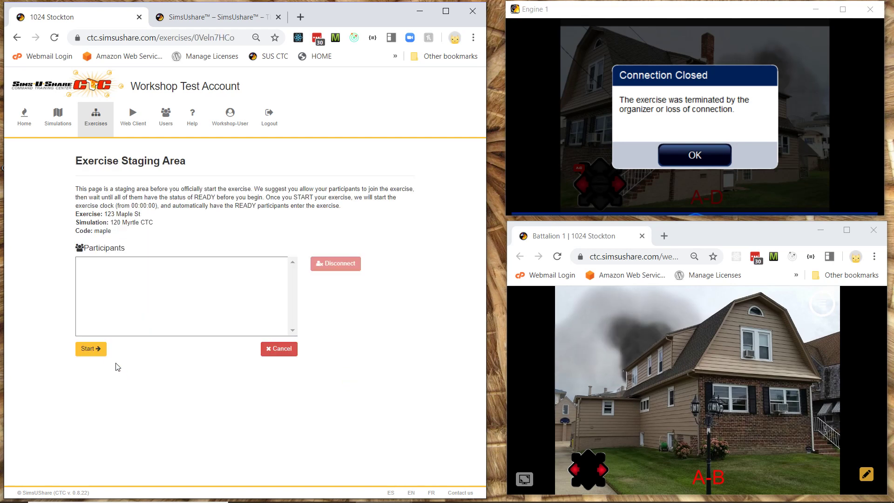
Start the exercise and join Engine 1 through SimsUshare CTC Server with code 'maple', keeping its sim
{"action": "left_click", "coordinate": [90, 349]}
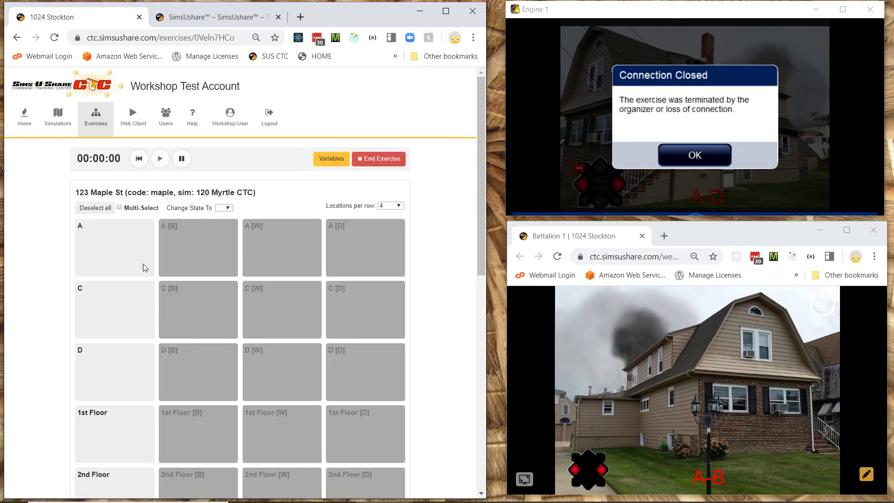
{"action": "left_click", "coordinate": [696, 155]}
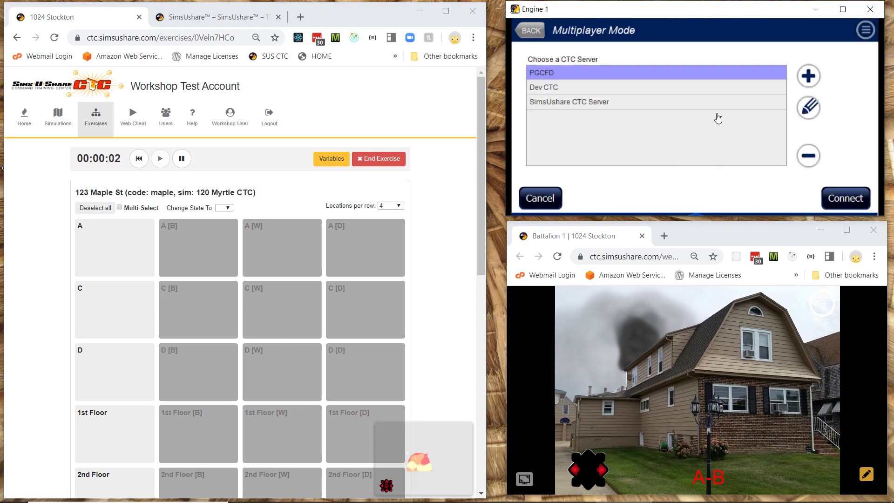
{"action": "left_click", "coordinate": [664, 100]}
{"action": "left_click", "coordinate": [837, 199]}
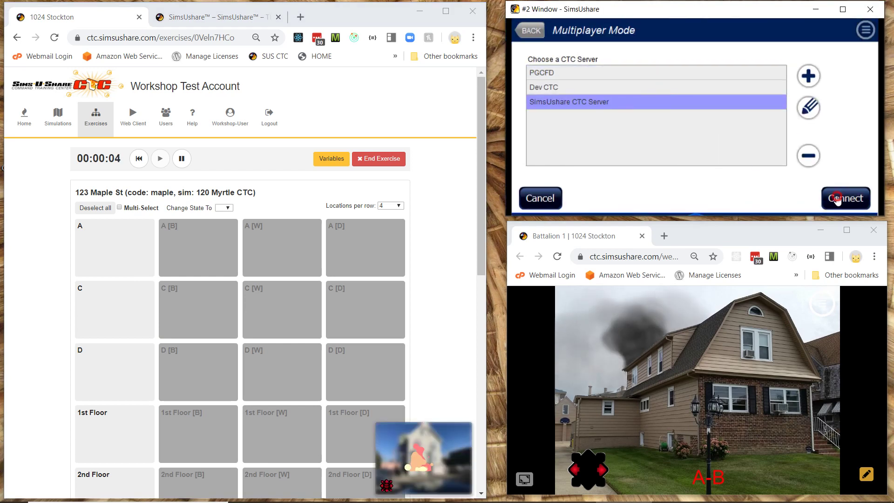
{"action": "left_click", "coordinate": [738, 66]}
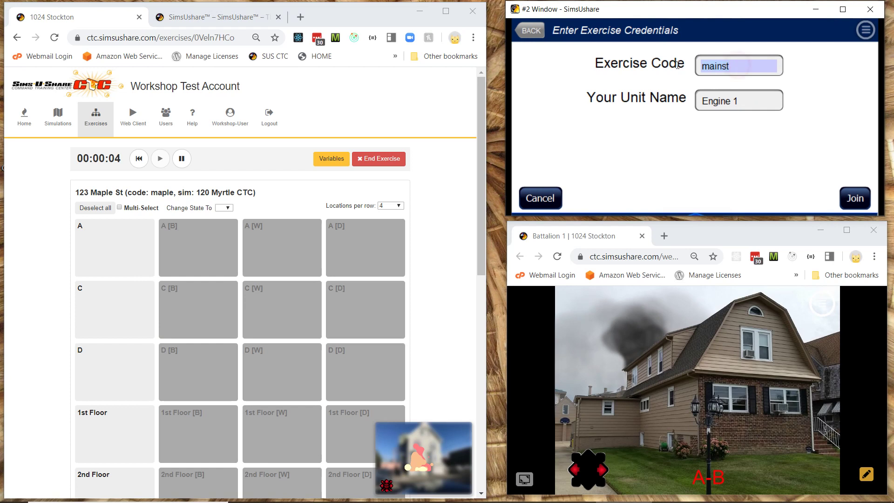
{"action": "type", "text": "maple"}
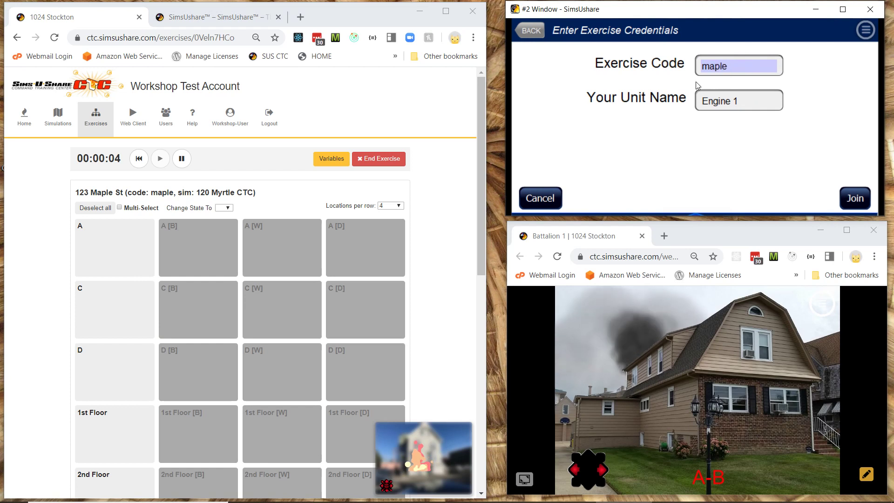
{"action": "left_click", "coordinate": [858, 198]}
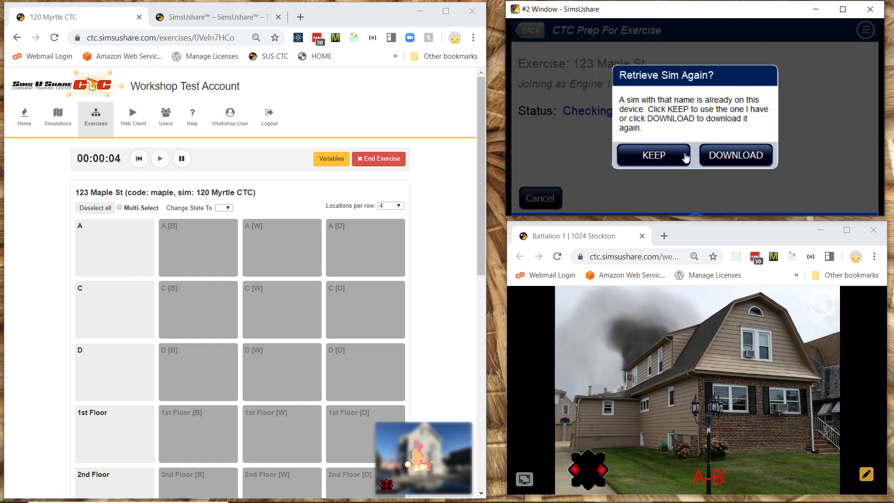
{"action": "left_click", "coordinate": [655, 155]}
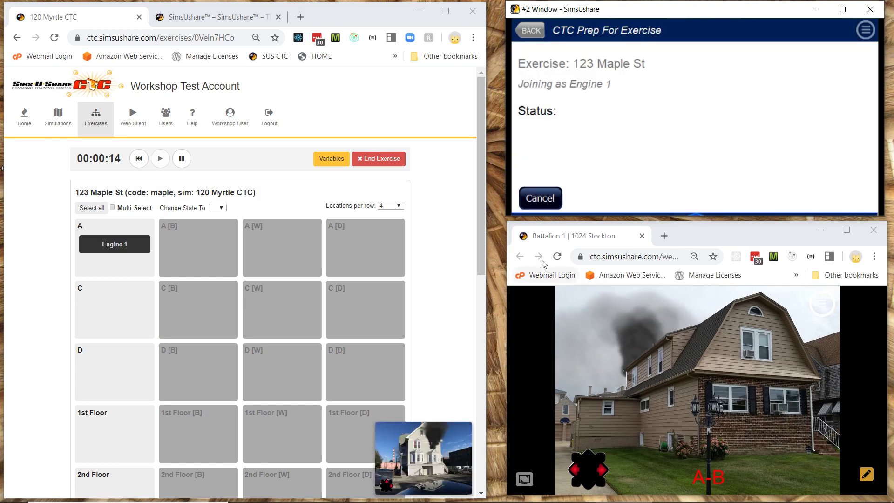
Reload the Battalion 1 client and join it to the 123 Maple St exercise
{"action": "left_click", "coordinate": [569, 257]}
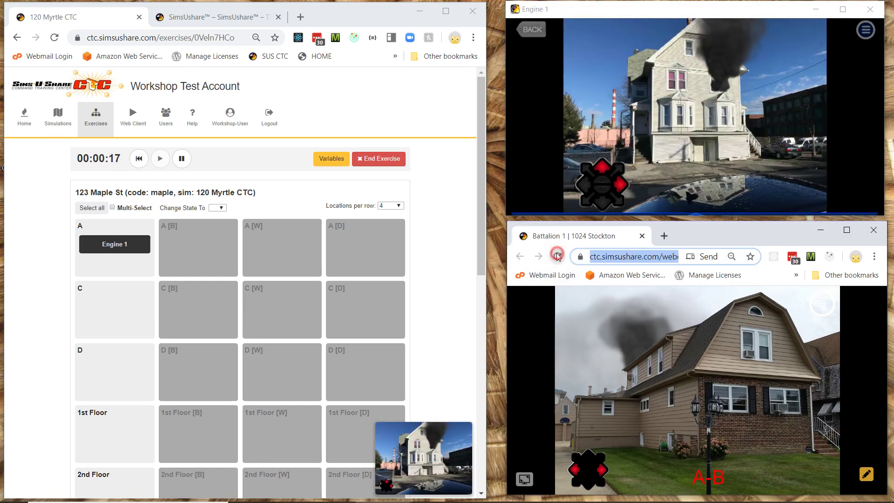
{"action": "key", "text": "Return"}
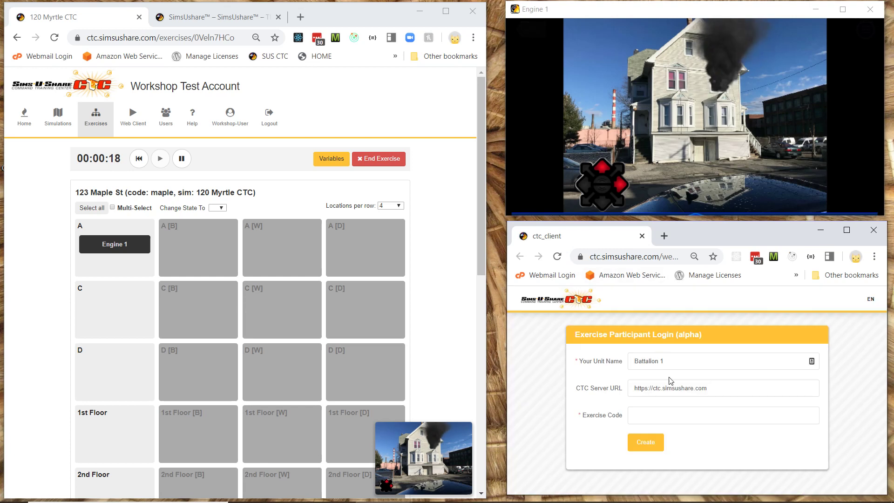
{"action": "left_click", "coordinate": [666, 418]}
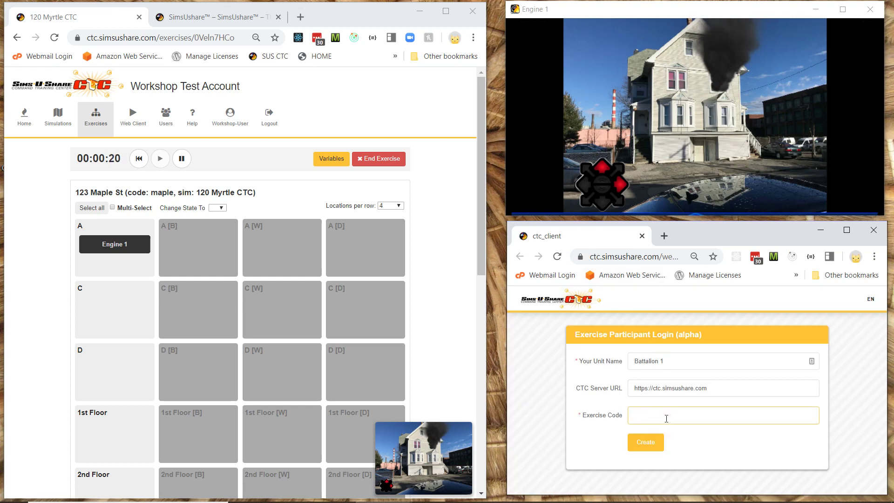
{"action": "left_click", "coordinate": [652, 435]}
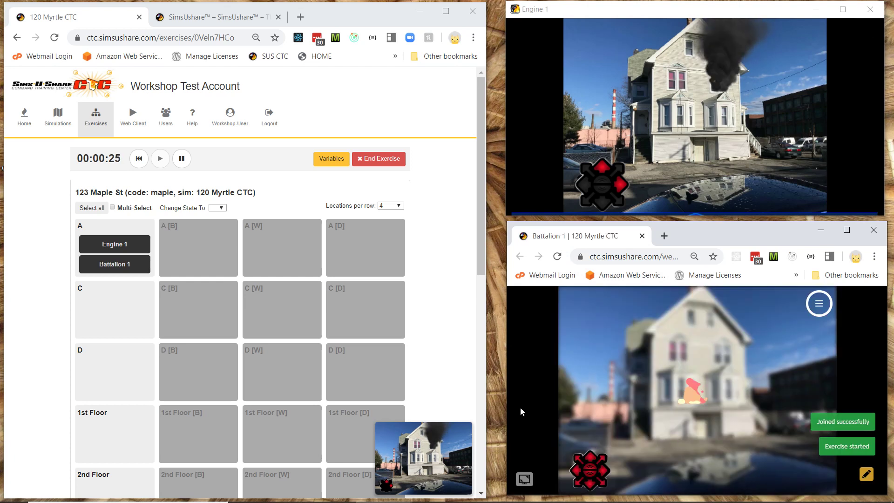
Move Engine 1 around the Maple St house to side D, passing C and returning
{"action": "left_click", "coordinate": [624, 186]}
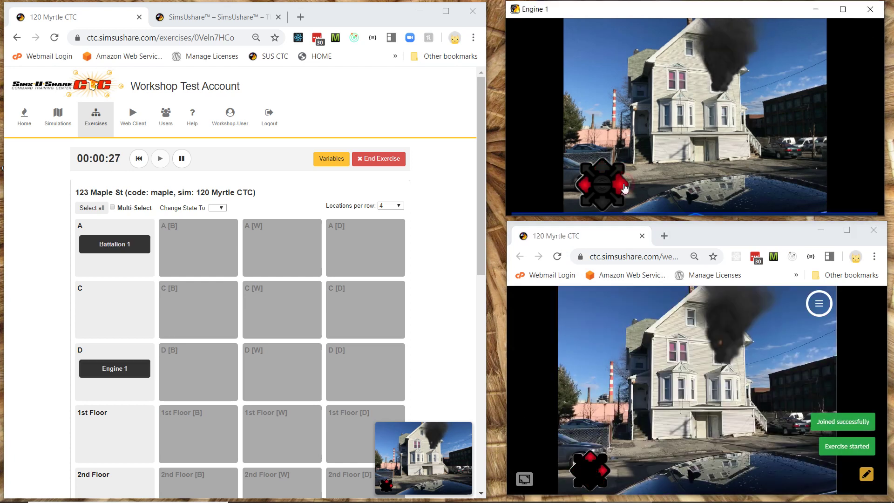
{"action": "left_click", "coordinate": [624, 186]}
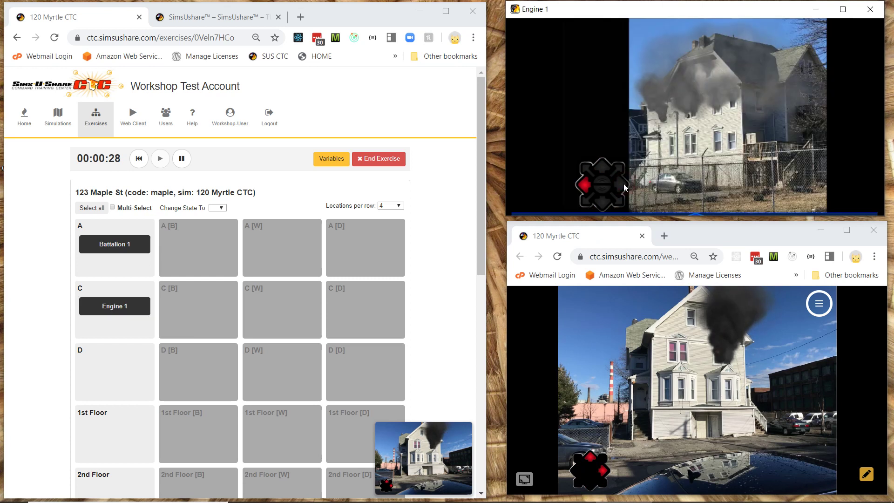
{"action": "left_click", "coordinate": [584, 185]}
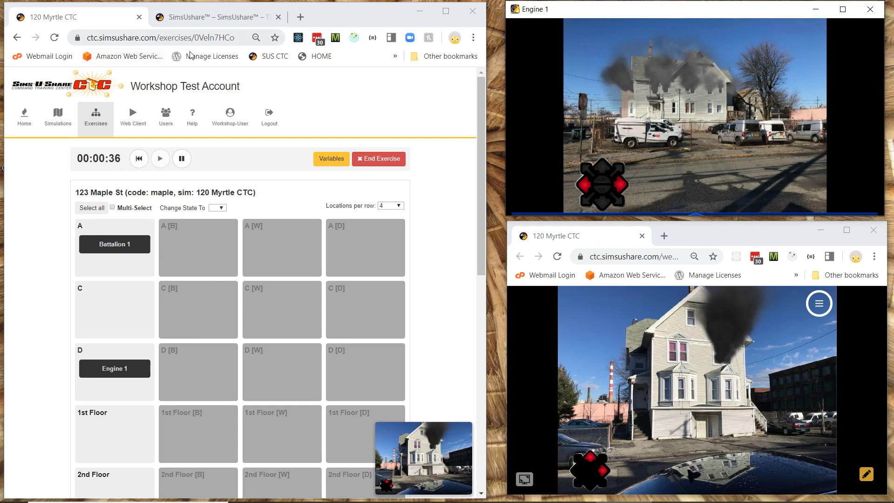
Log out and sign back in as instructor with the workshop account's e-mail and password
{"action": "left_click", "coordinate": [119, 38]}
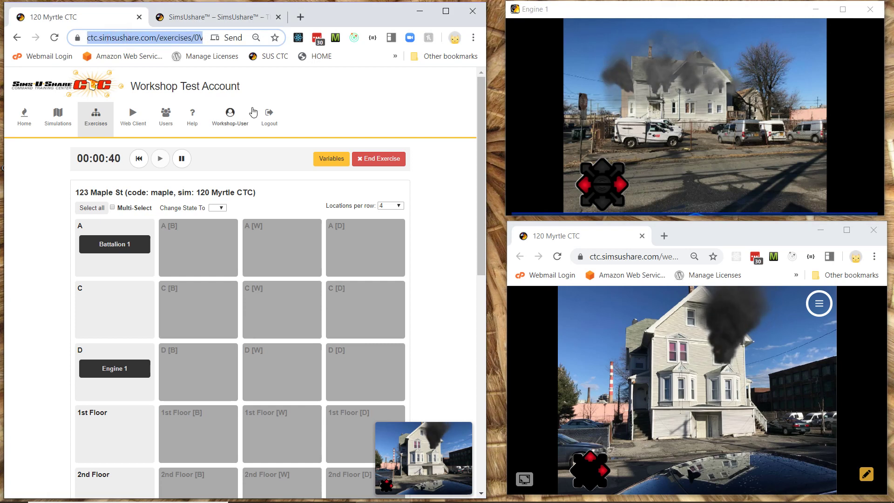
{"action": "left_click", "coordinate": [266, 119]}
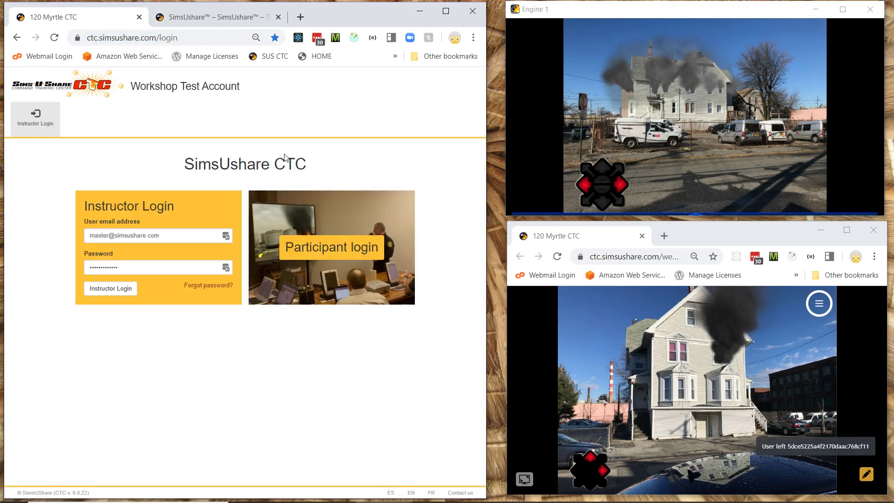
{"action": "left_click", "coordinate": [612, 168]}
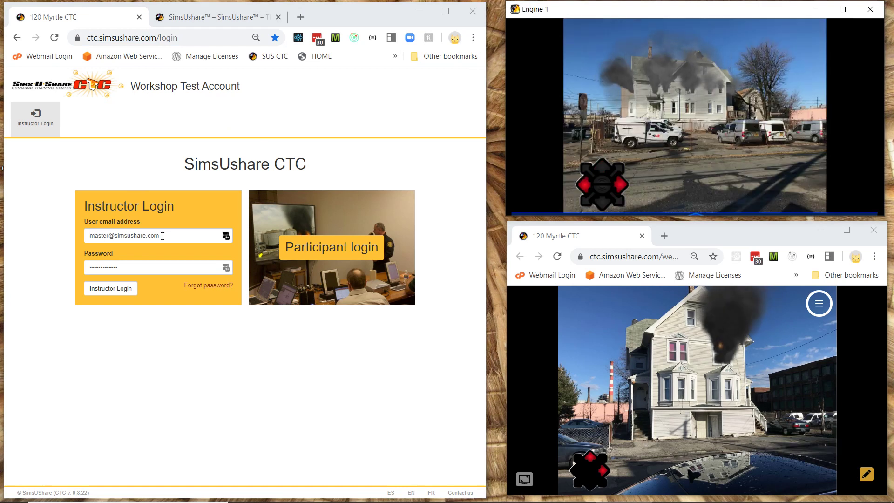
{"action": "left_click_drag", "start_coordinate": [162, 236], "coordinate": [50, 231]}
{"action": "type", "text": "w"}
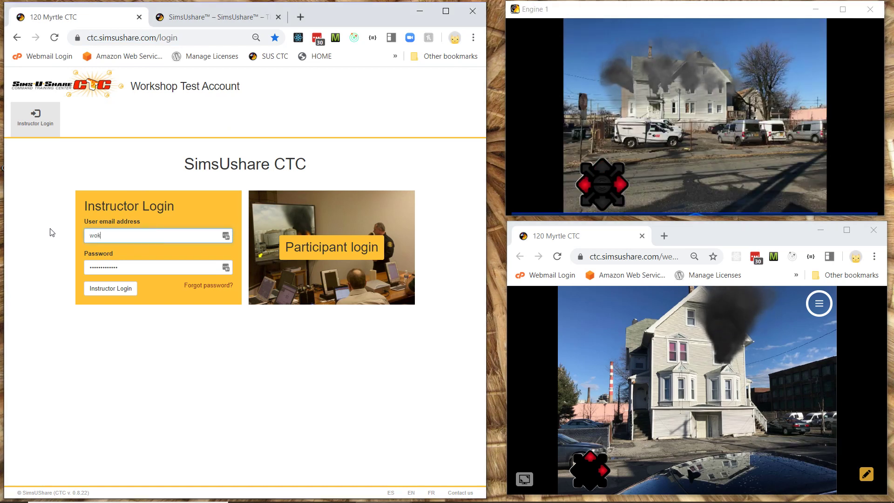
{"action": "type", "text": "orkshopuse"}
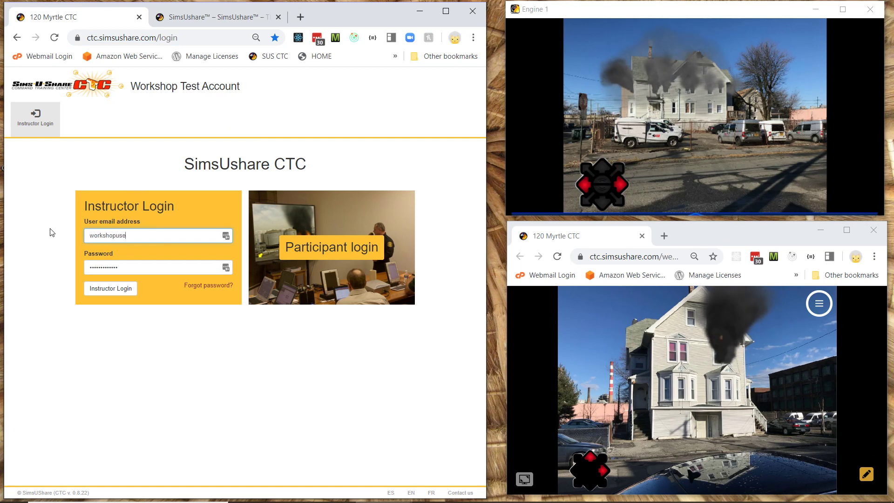
{"action": "type", "text": "r"}
{"action": "key", "text": "Tab"}
{"action": "type", "text": "w"}
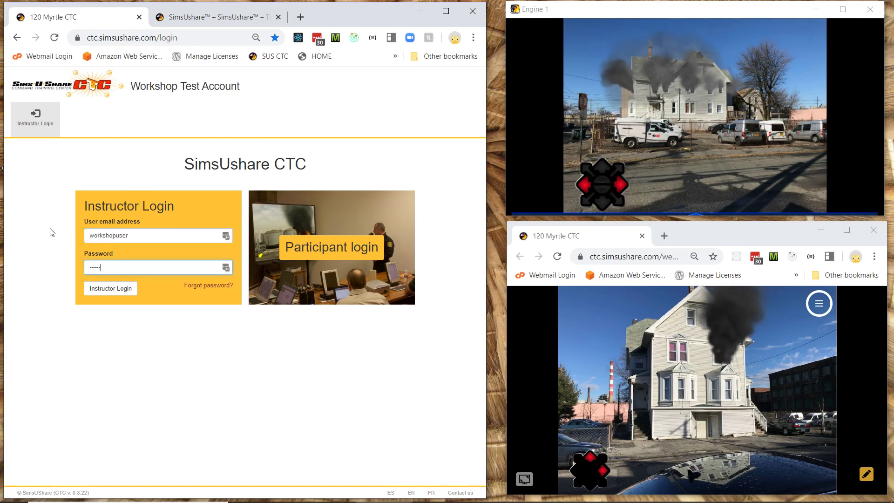
{"action": "left_click", "coordinate": [104, 289]}
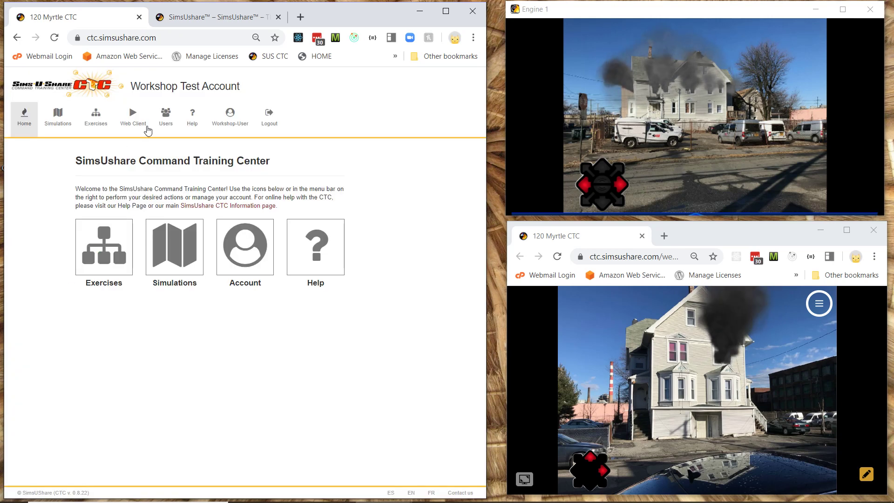
Select 123 Maple St from the Exercises list and join it to resume control
{"action": "left_click", "coordinate": [96, 117]}
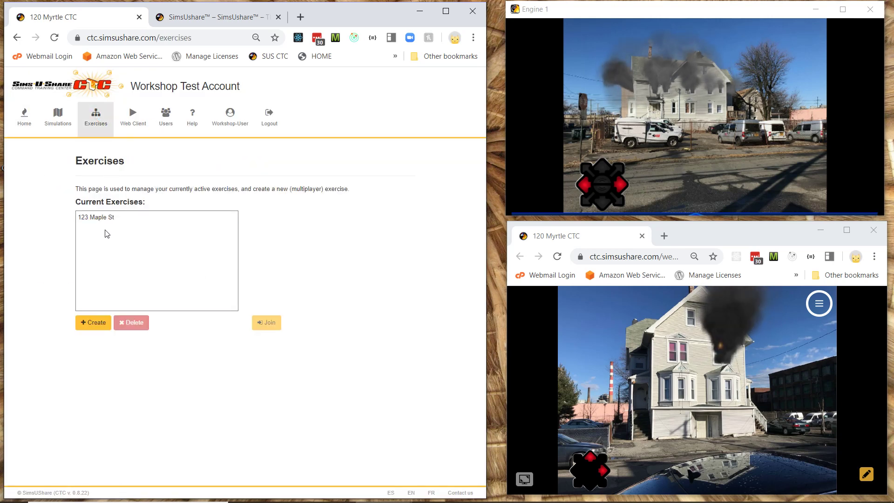
{"action": "left_click", "coordinate": [105, 219]}
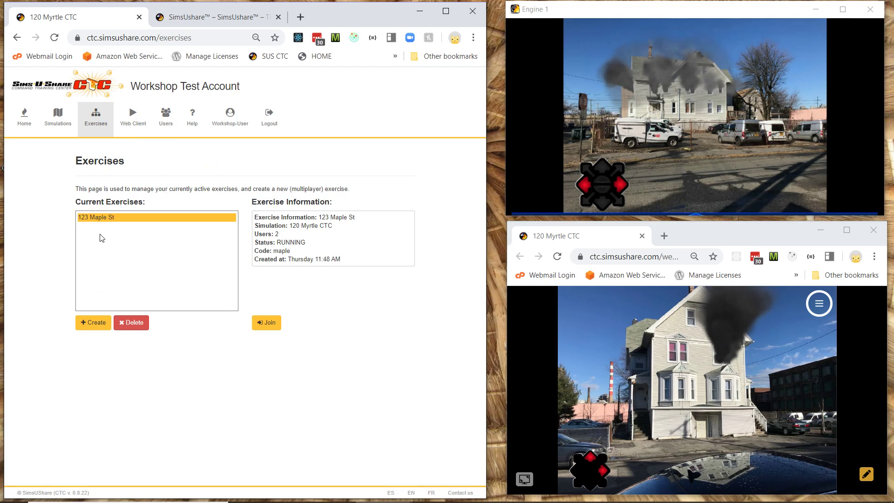
{"action": "left_click", "coordinate": [267, 322]}
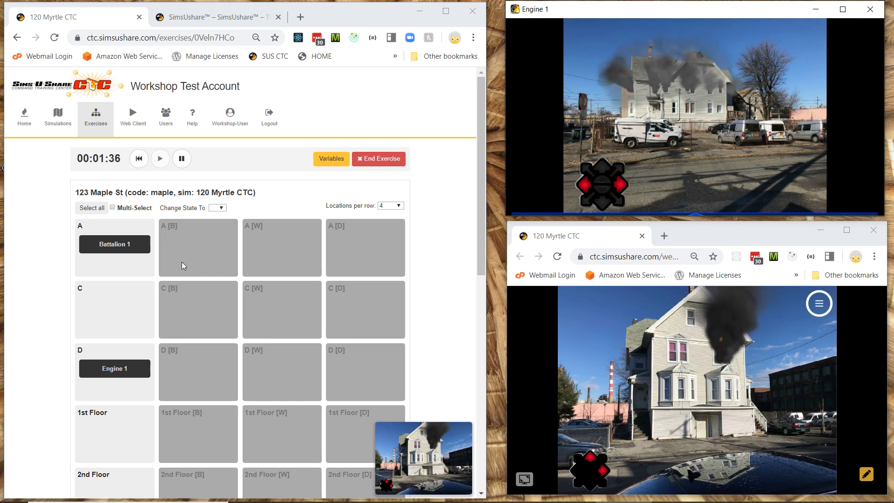
Set all units' state to W from the Change State To dropdown
{"action": "left_click", "coordinate": [222, 210]}
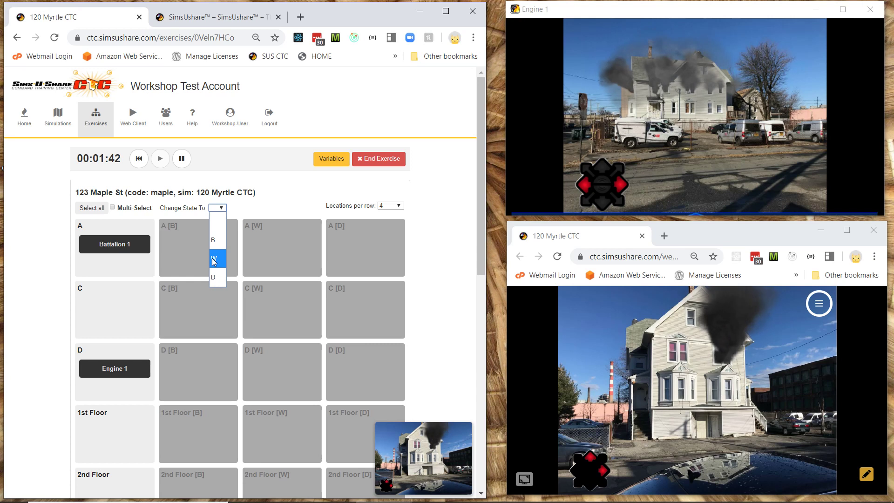
{"action": "left_click", "coordinate": [214, 259]}
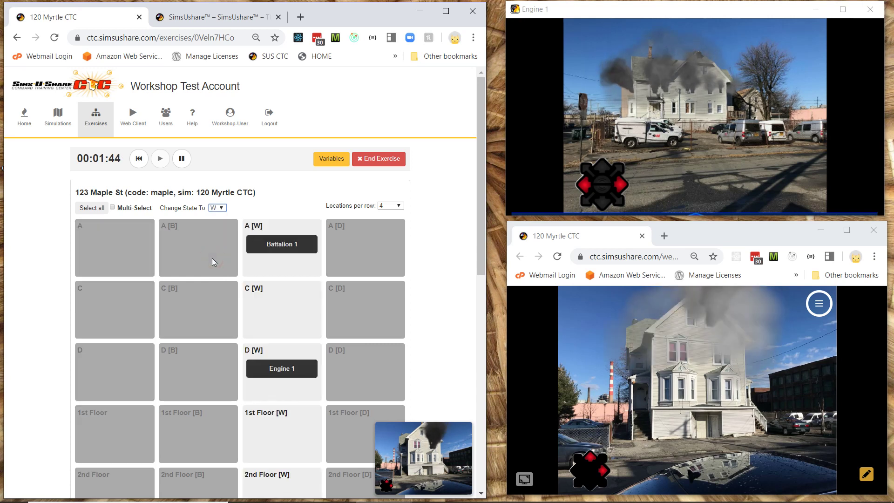